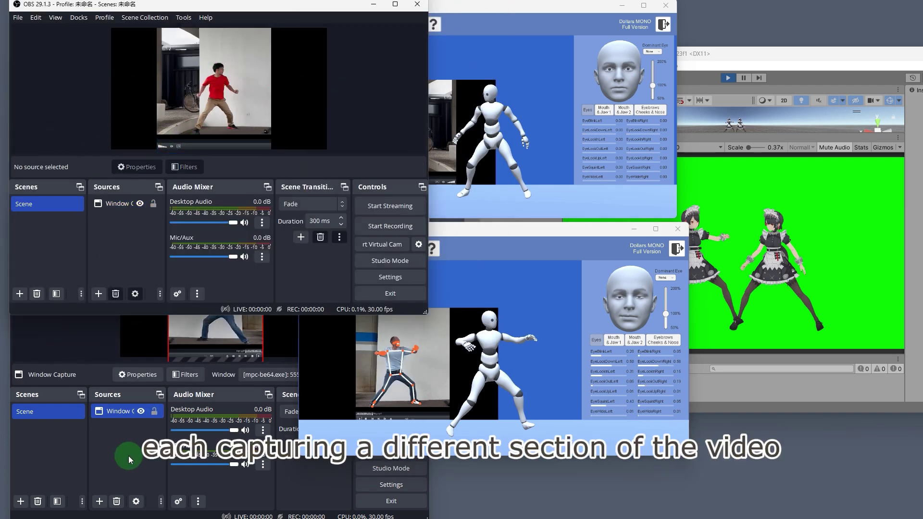
{"action": "left_click", "coordinate": [129, 454]}
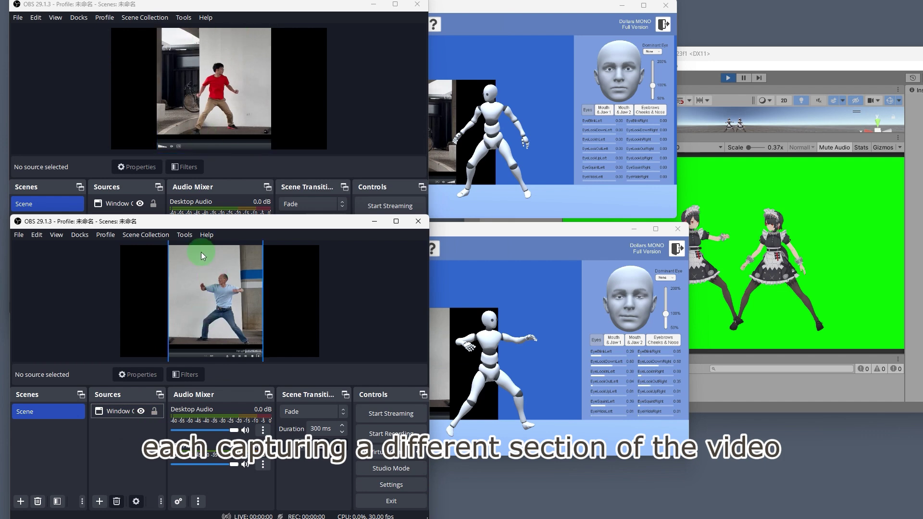
{"action": "left_click", "coordinate": [196, 292]}
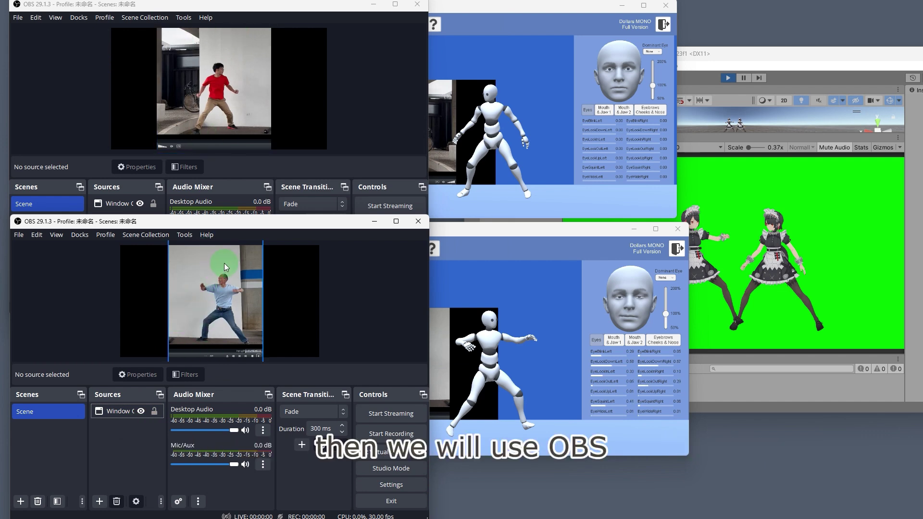
{"action": "left_click", "coordinate": [472, 56]}
{"action": "left_click", "coordinate": [475, 264]}
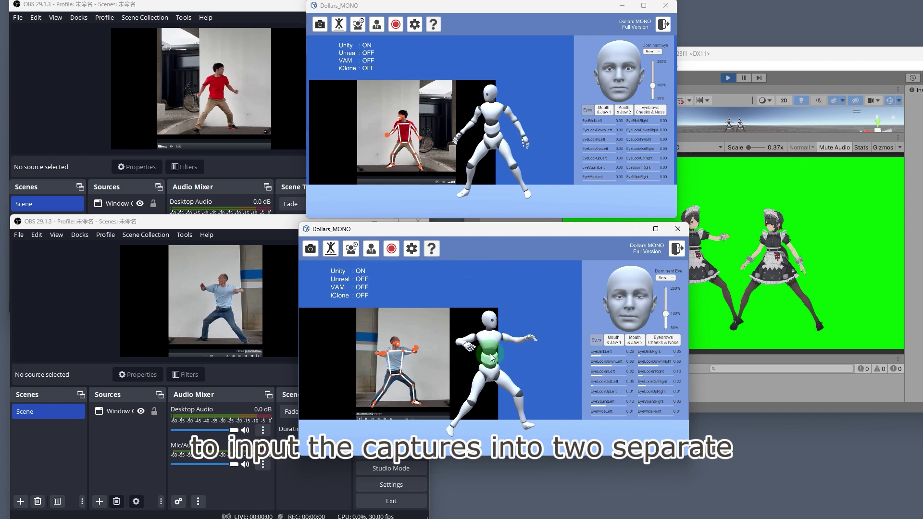
{"action": "left_click", "coordinate": [430, 275]}
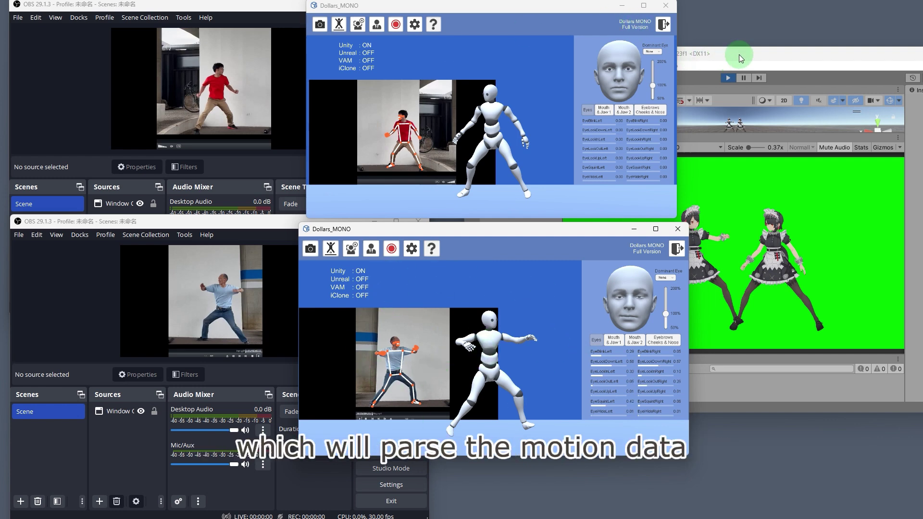
{"action": "left_click", "coordinate": [765, 269]}
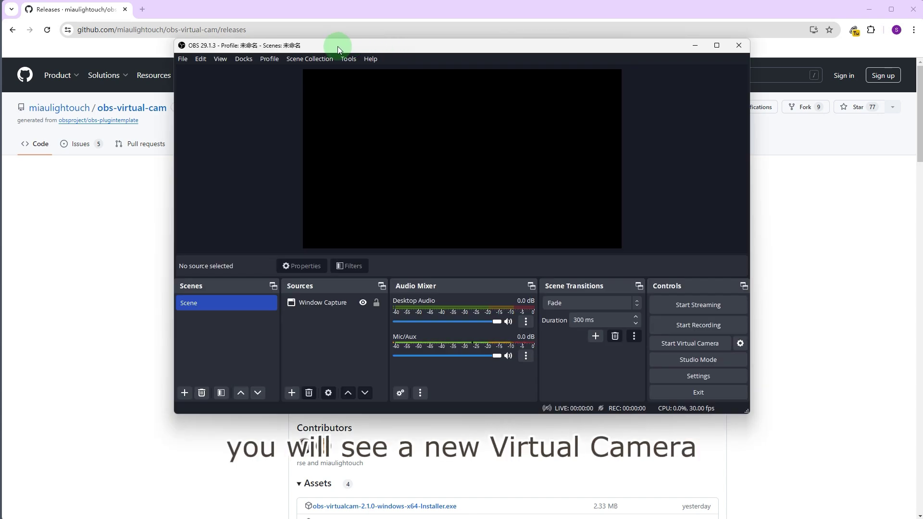
{"action": "left_click", "coordinate": [342, 59]}
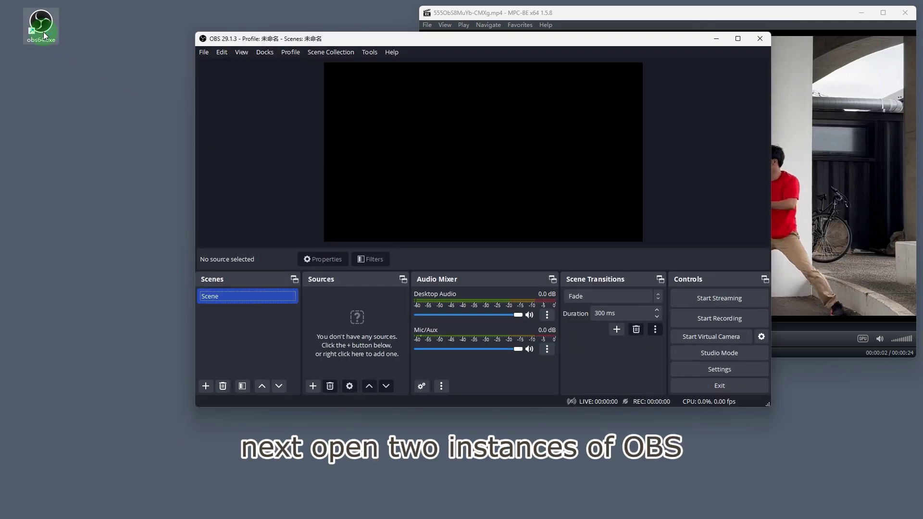
Launch a second instance of OBS alongside the one already running
{"action": "double_click", "coordinate": [45, 30]}
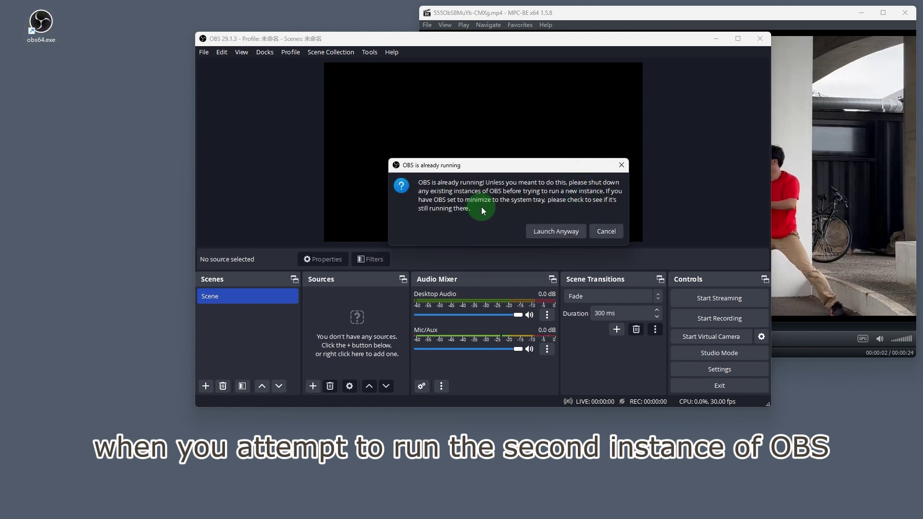
{"action": "left_click", "coordinate": [555, 233]}
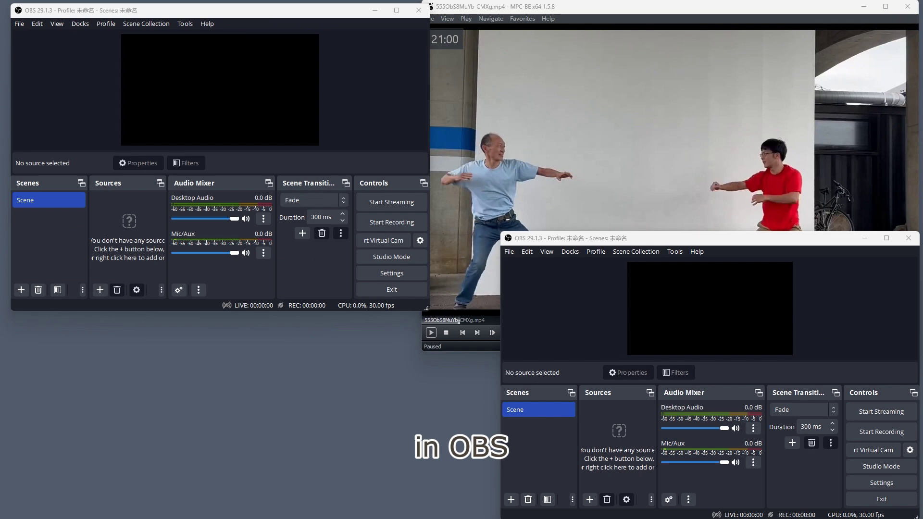
Add a new Window Capture source in the first OBS instance that captures the MPC-BE video player window
{"action": "right_click", "coordinate": [132, 209]}
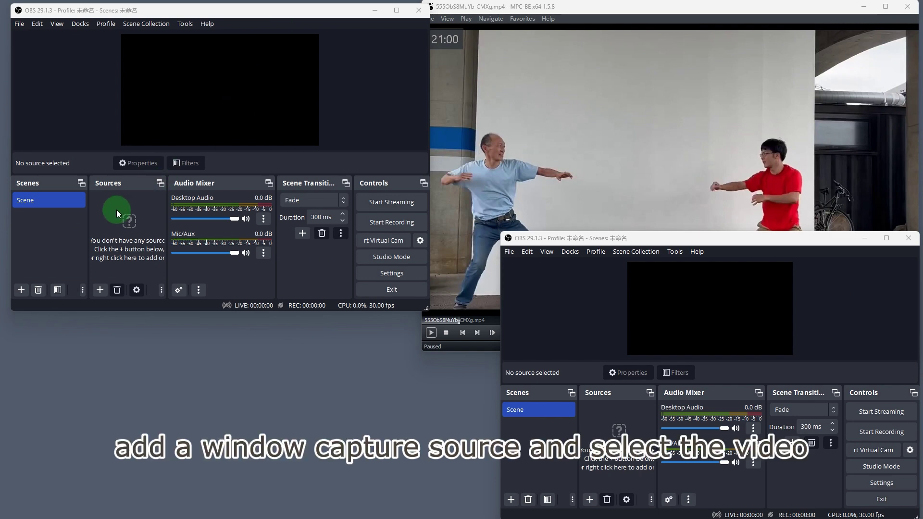
{"action": "right_click", "coordinate": [116, 210]}
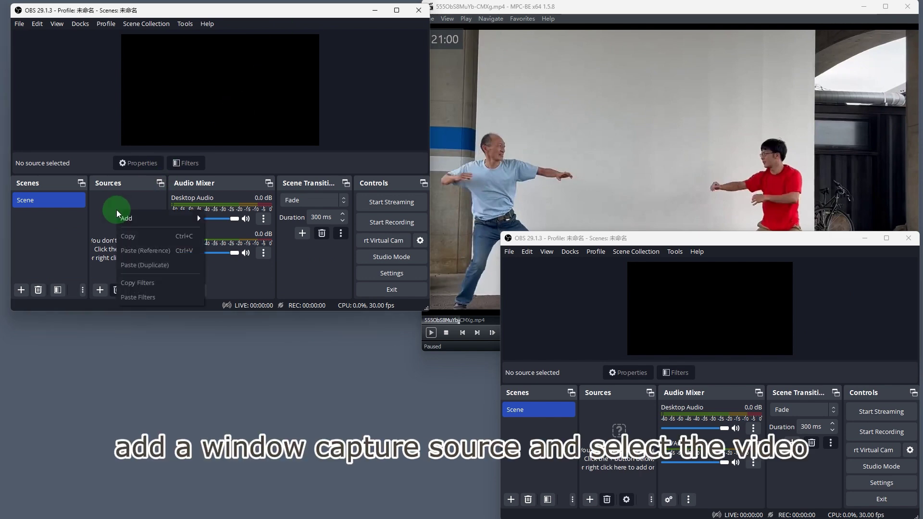
{"action": "left_click", "coordinate": [143, 221]}
{"action": "left_click", "coordinate": [254, 408]}
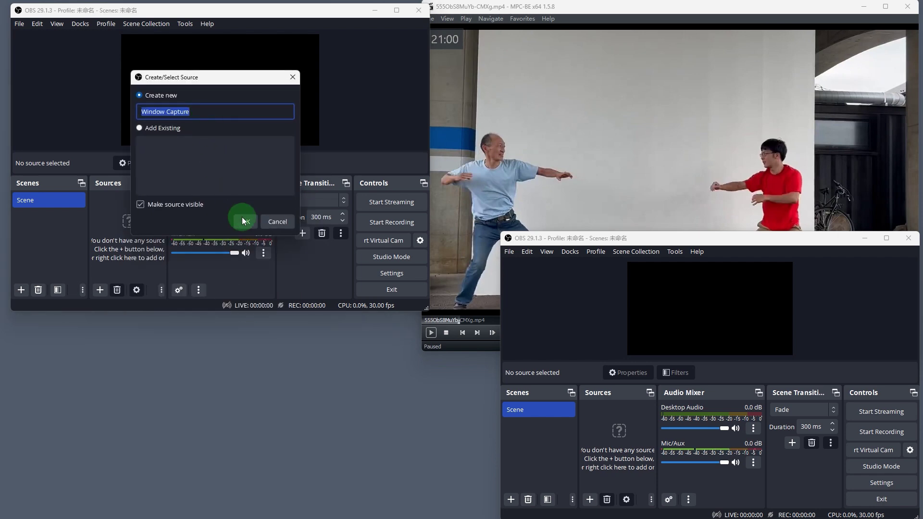
{"action": "left_click", "coordinate": [242, 221]}
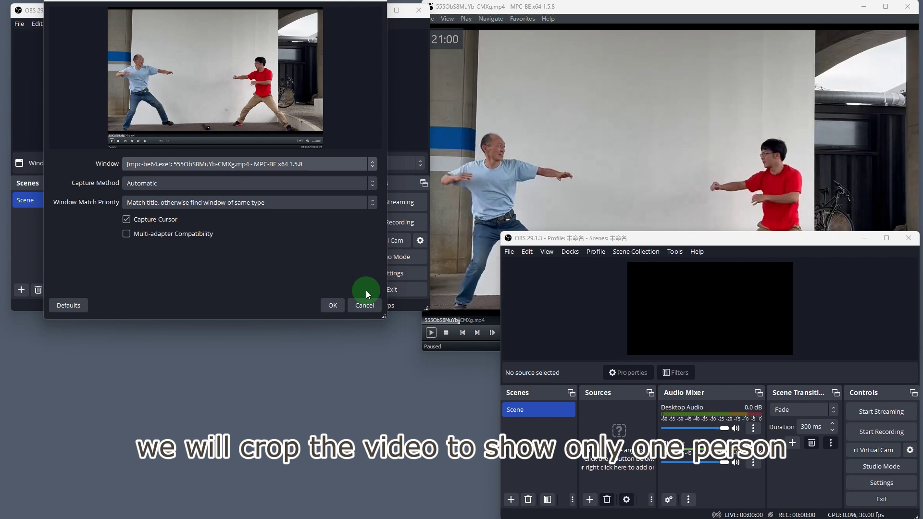
{"action": "left_click", "coordinate": [332, 306]}
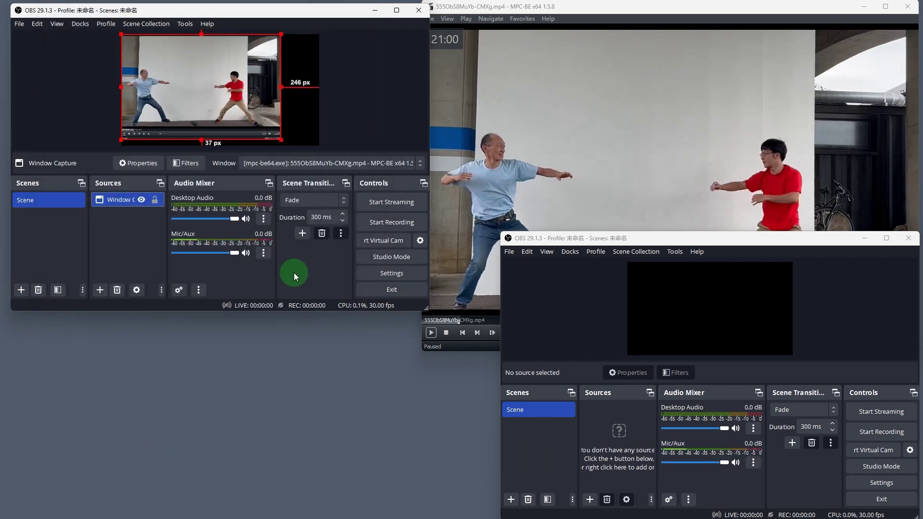
Shift the window capture sideways on the canvas and add a Crop/Pad filter to it under the default name
{"action": "left_click_drag", "start_coordinate": [201, 97], "coordinate": [217, 98]}
{"action": "right_click", "coordinate": [192, 82]}
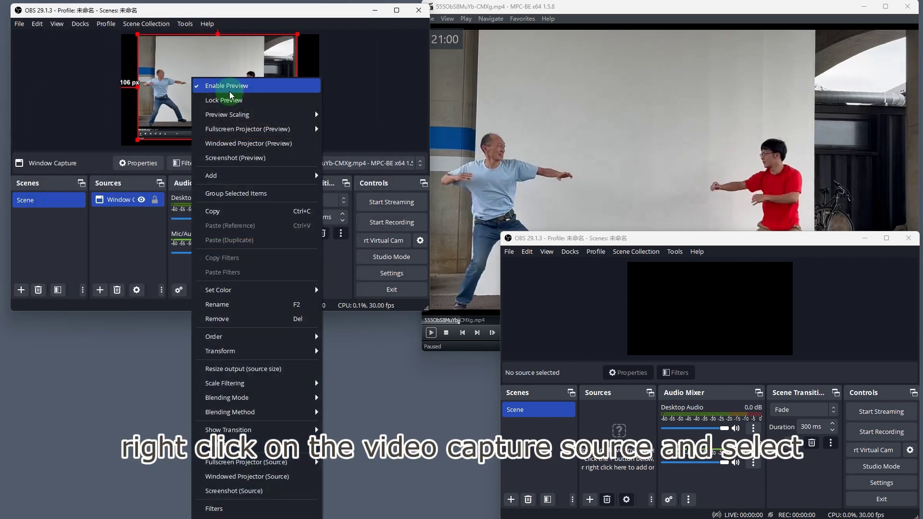
{"action": "left_click", "coordinate": [256, 509]}
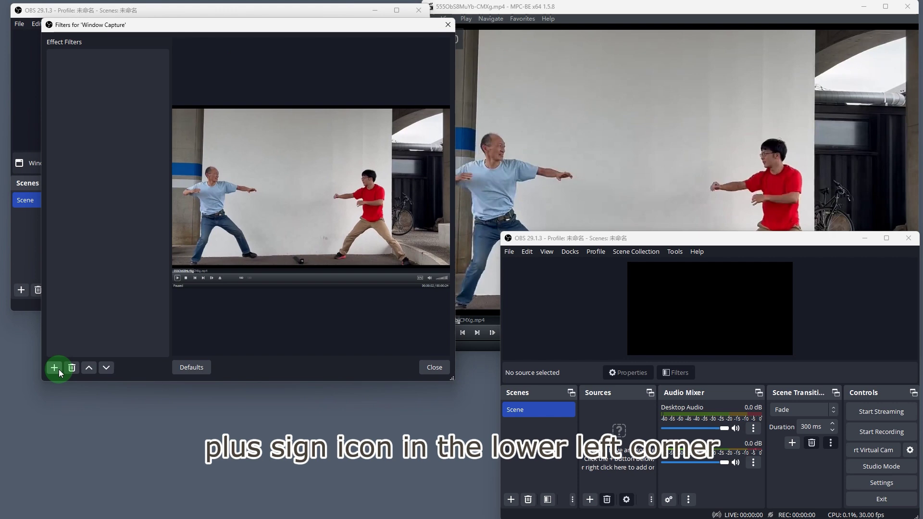
{"action": "left_click", "coordinate": [59, 370]}
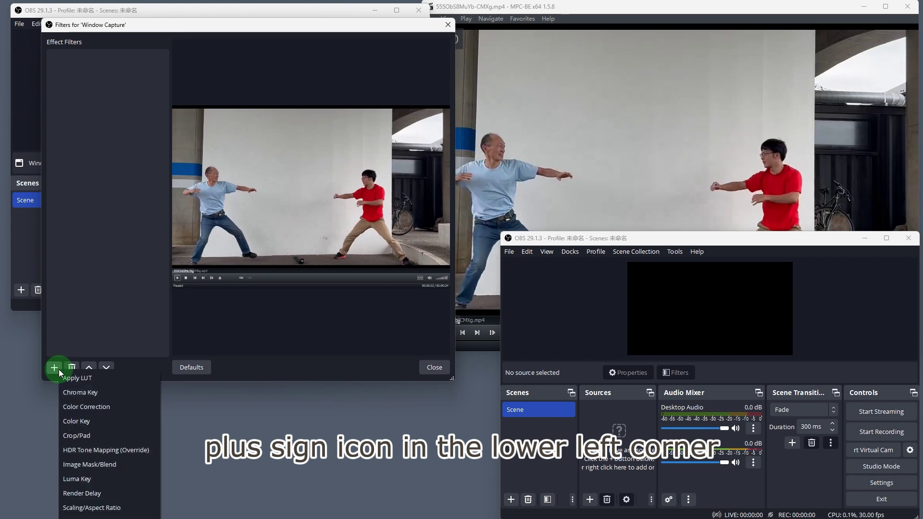
{"action": "left_click", "coordinate": [115, 437]}
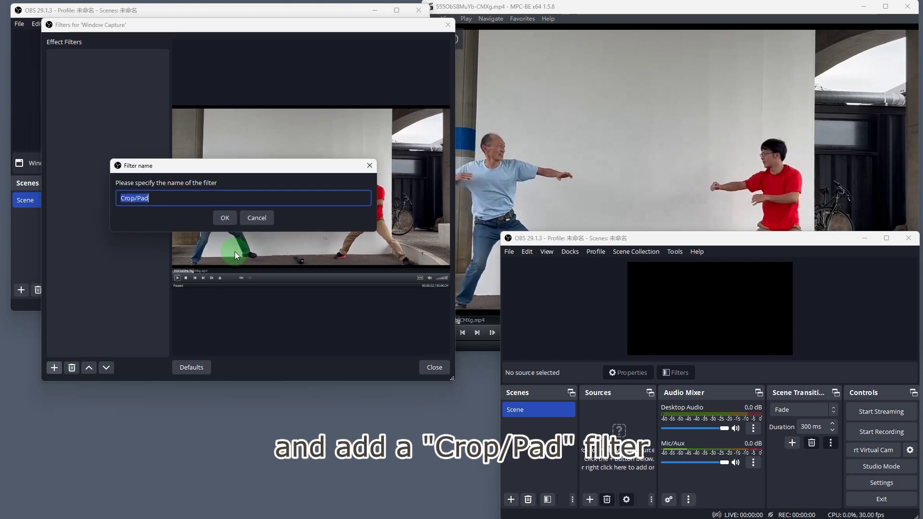
{"action": "left_click", "coordinate": [234, 218]}
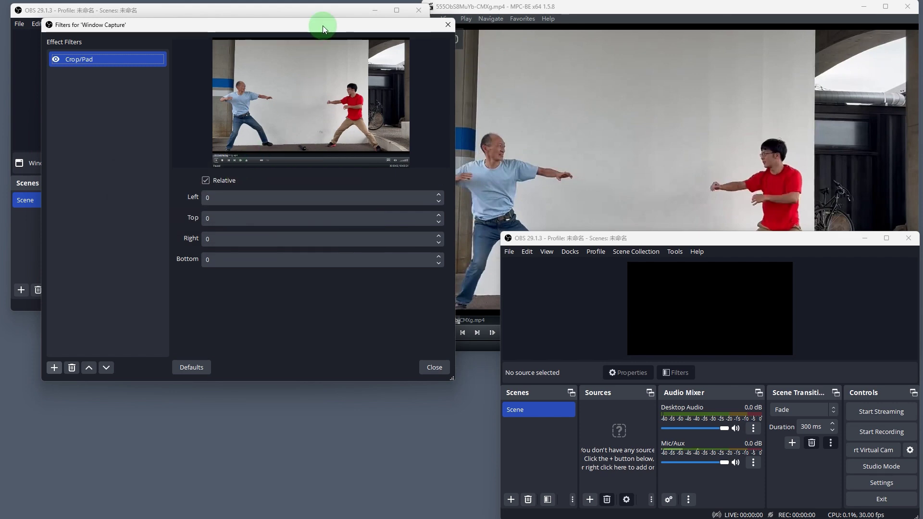
Crop the capture to the person in red by trying 400 and settling on 450 for the Left value, and close the filters
{"action": "left_click_drag", "start_coordinate": [322, 25], "coordinate": [332, 56]}
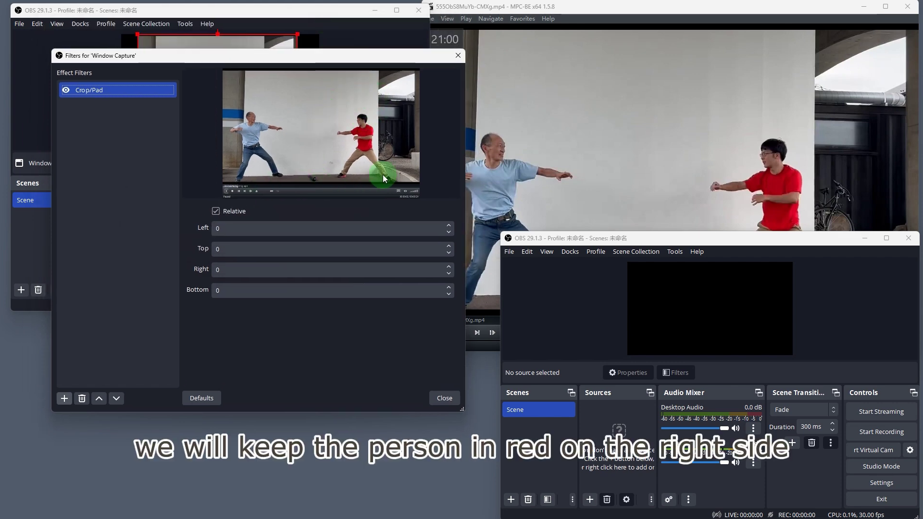
{"action": "double_click", "coordinate": [225, 228]}
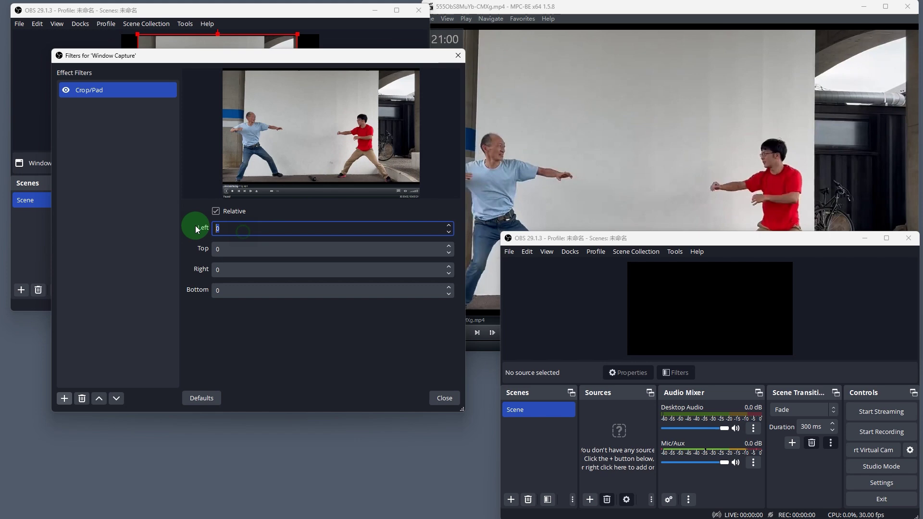
{"action": "type", "text": "400"}
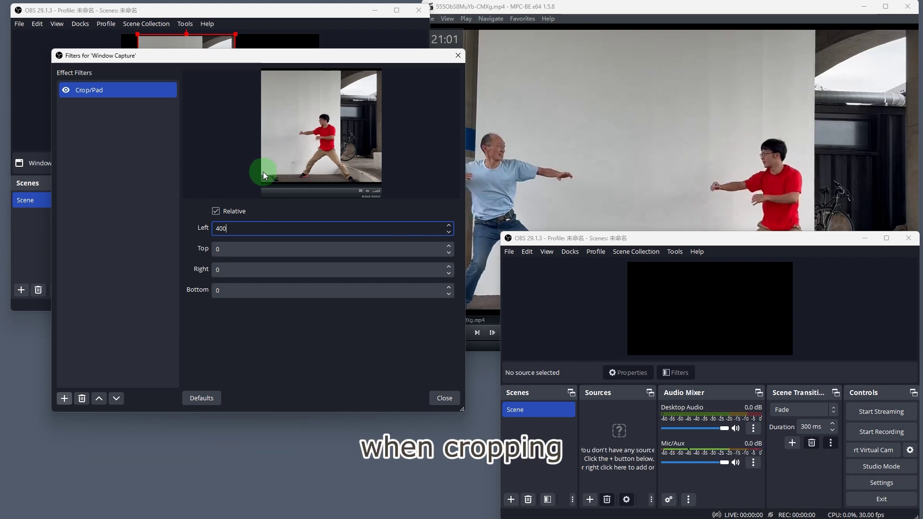
{"action": "left_click_drag", "start_coordinate": [238, 233], "coordinate": [184, 225]}
{"action": "type", "text": "450"}
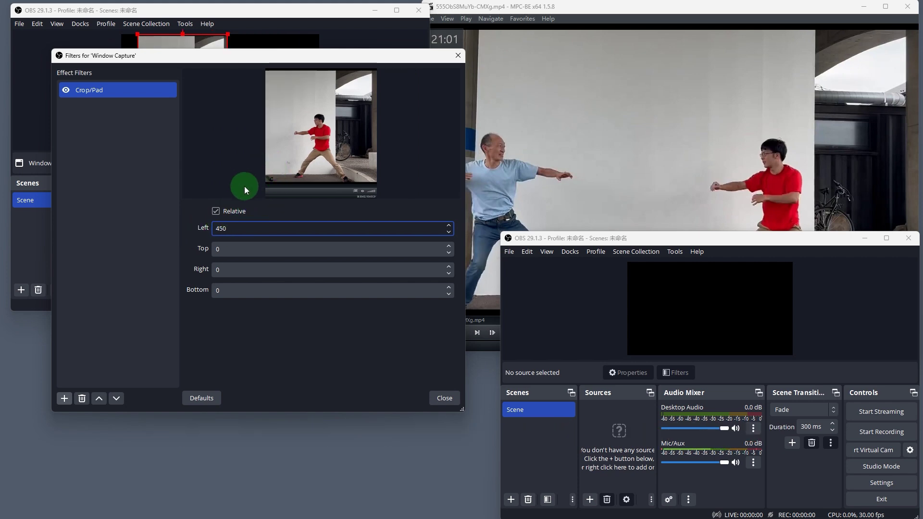
{"action": "left_click", "coordinate": [444, 398]}
Centre and enlarge the cropped capture on the canvas so it fills the height, and flip it horizontally
{"action": "left_click_drag", "start_coordinate": [201, 106], "coordinate": [237, 101]}
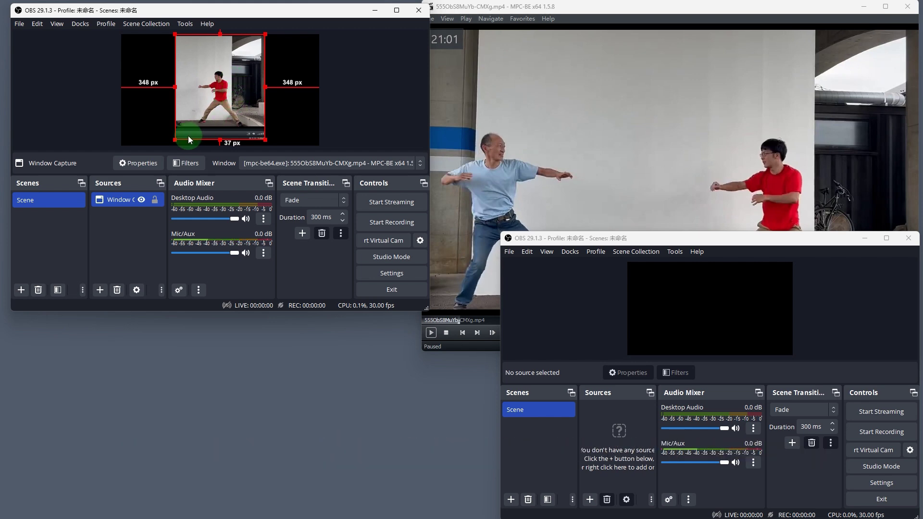
{"action": "left_click_drag", "start_coordinate": [170, 143], "coordinate": [218, 124]}
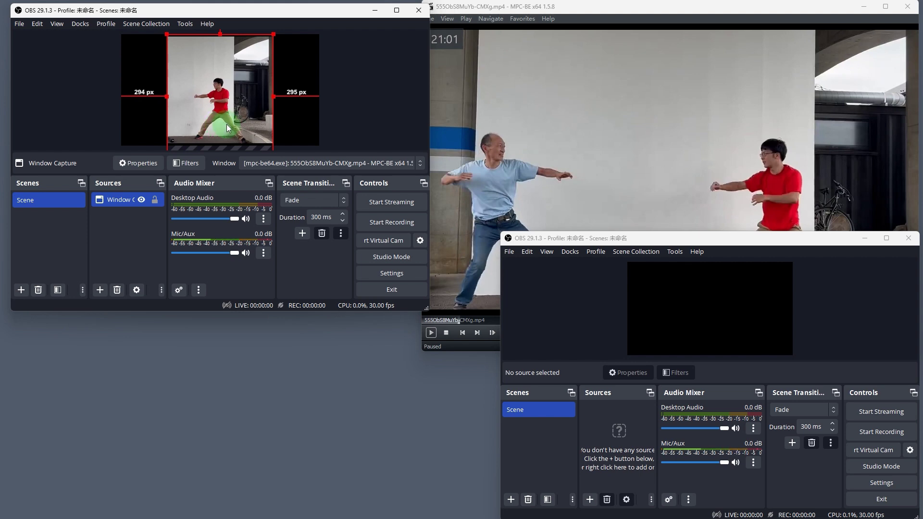
{"action": "right_click", "coordinate": [204, 72]}
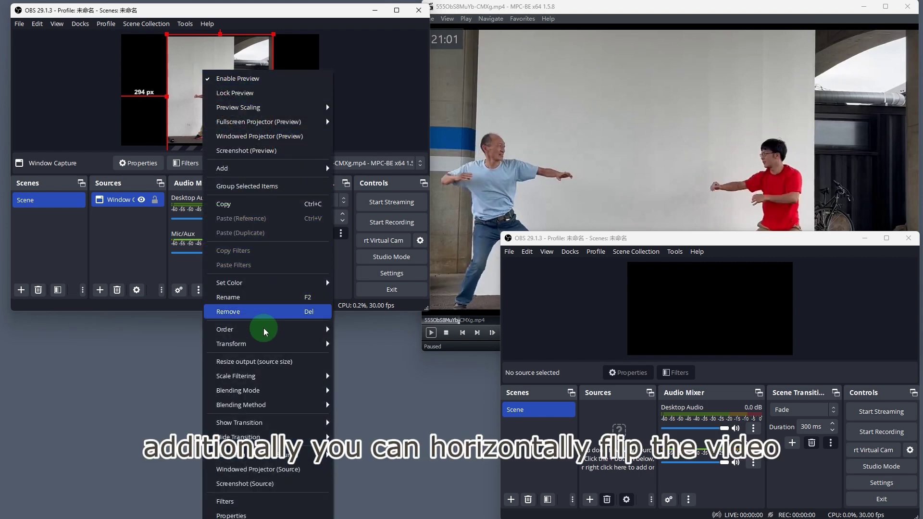
{"action": "mouse_move", "coordinate": [262, 343]}
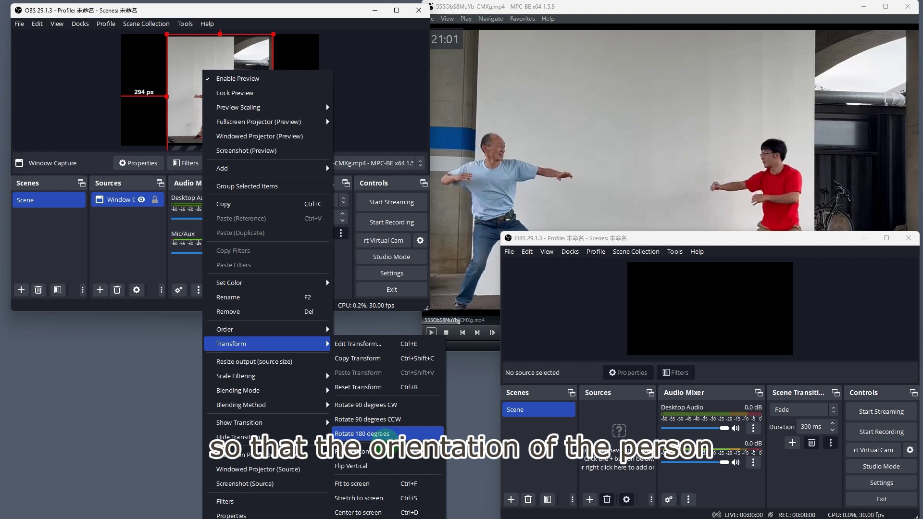
{"action": "left_click", "coordinate": [353, 452]}
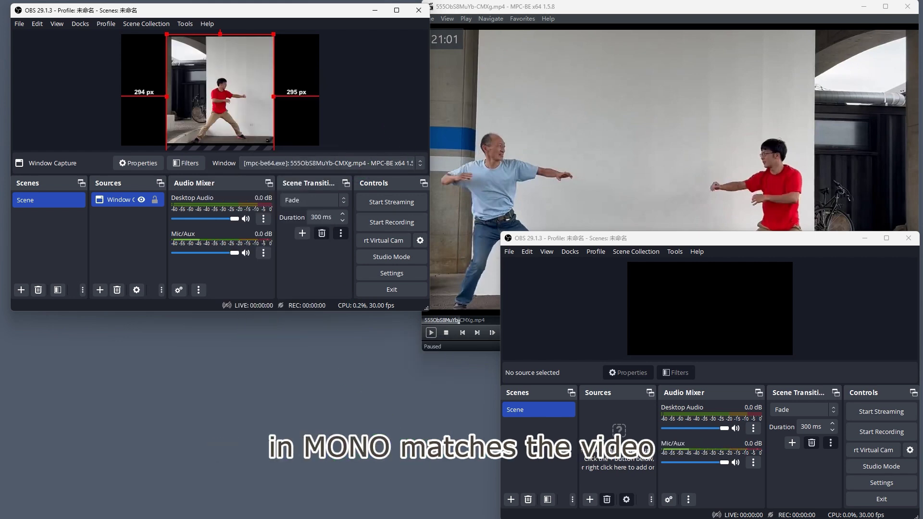
Start the first OBS instance's virtual camera using OBS-Camera with Internal output type, and close the settings
{"action": "left_click", "coordinate": [186, 24]}
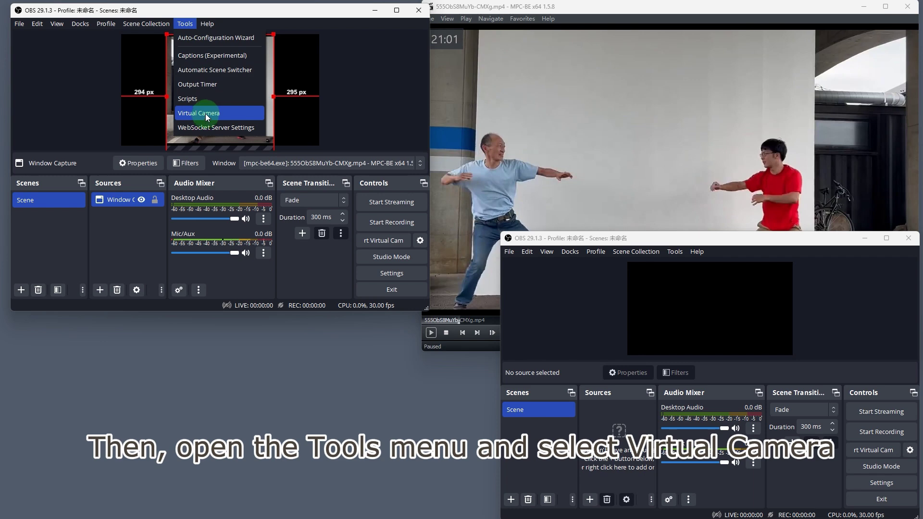
{"action": "left_click", "coordinate": [206, 113]}
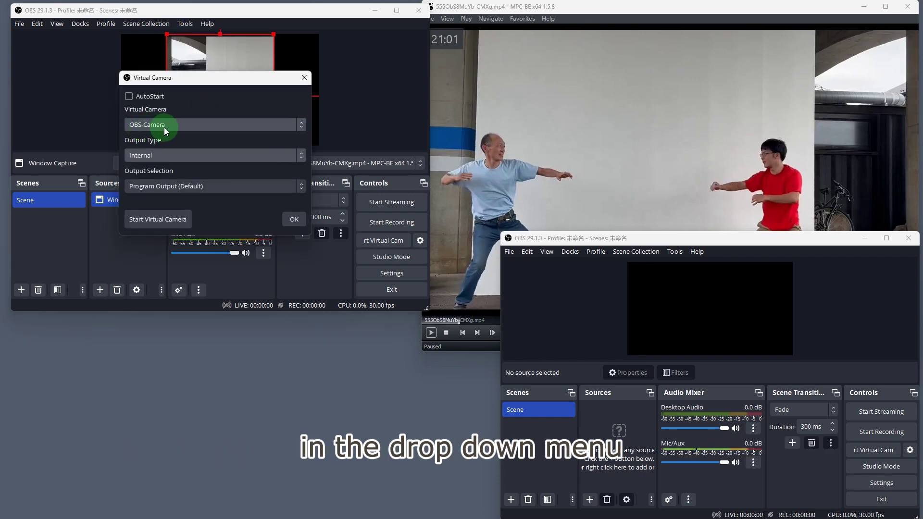
{"action": "left_click", "coordinate": [165, 126]}
{"action": "left_click", "coordinate": [184, 125]}
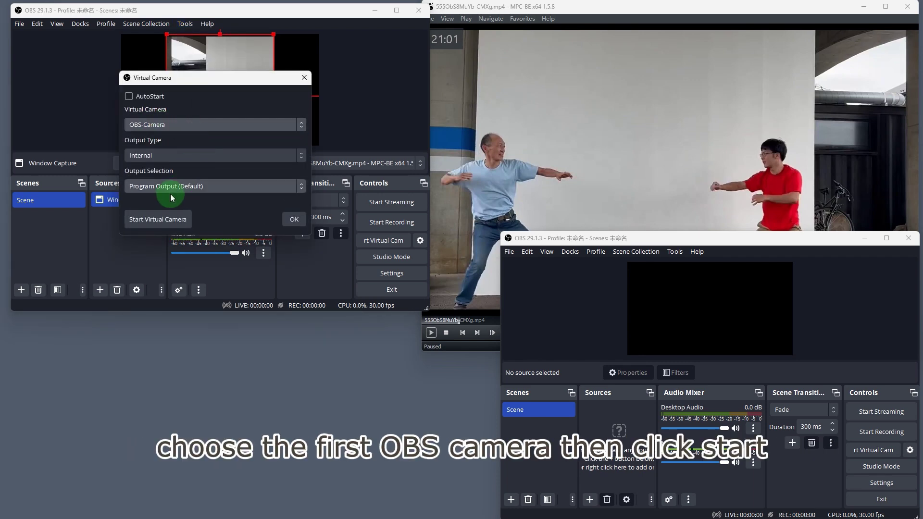
{"action": "left_click", "coordinate": [149, 219]}
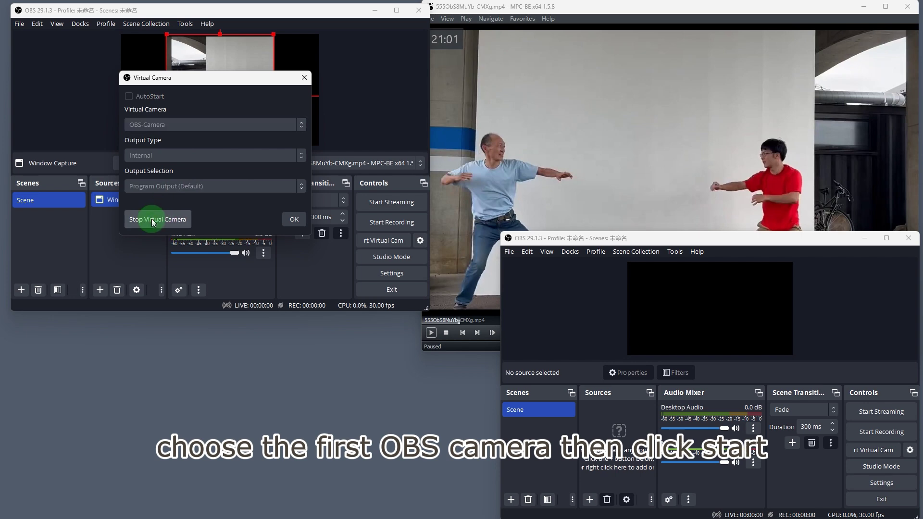
{"action": "left_click", "coordinate": [297, 220]}
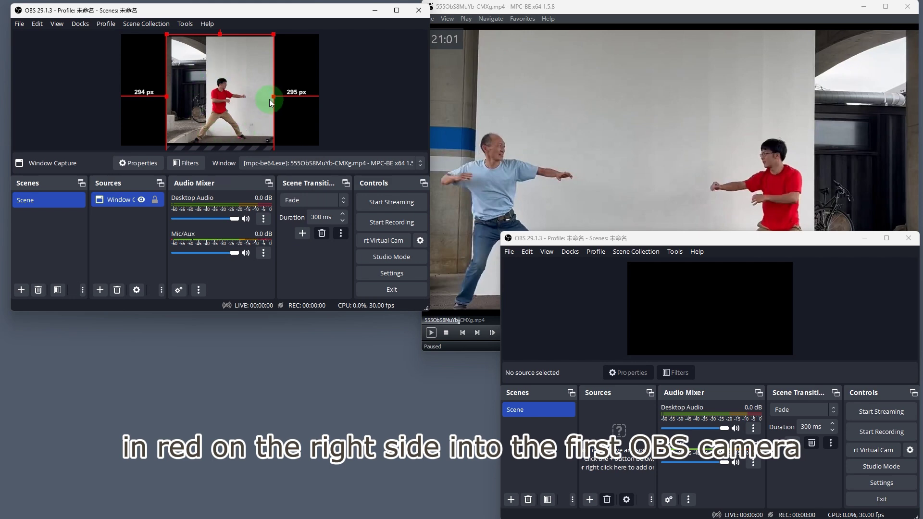
Add a Window Capture source under the default name, showing the MPC-BE video window, to the second OBS instance
{"action": "right_click", "coordinate": [129, 312]}
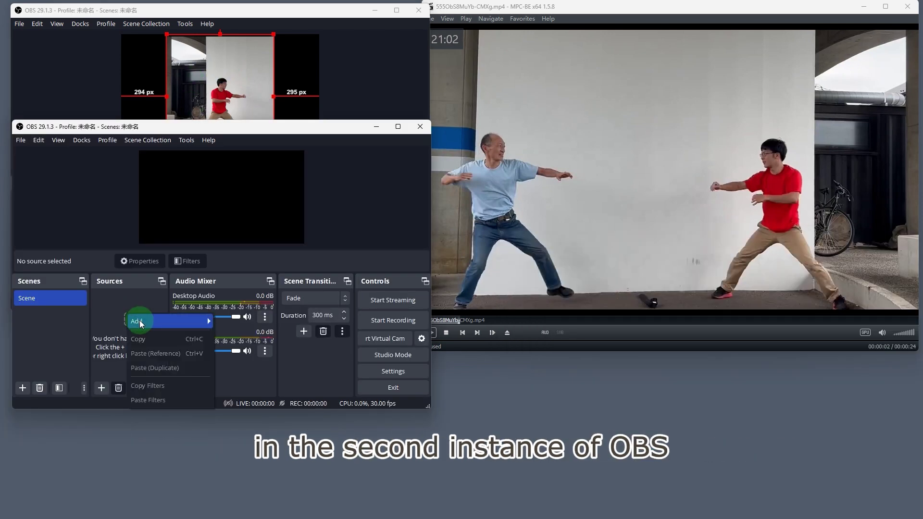
{"action": "mouse_move", "coordinate": [140, 320]}
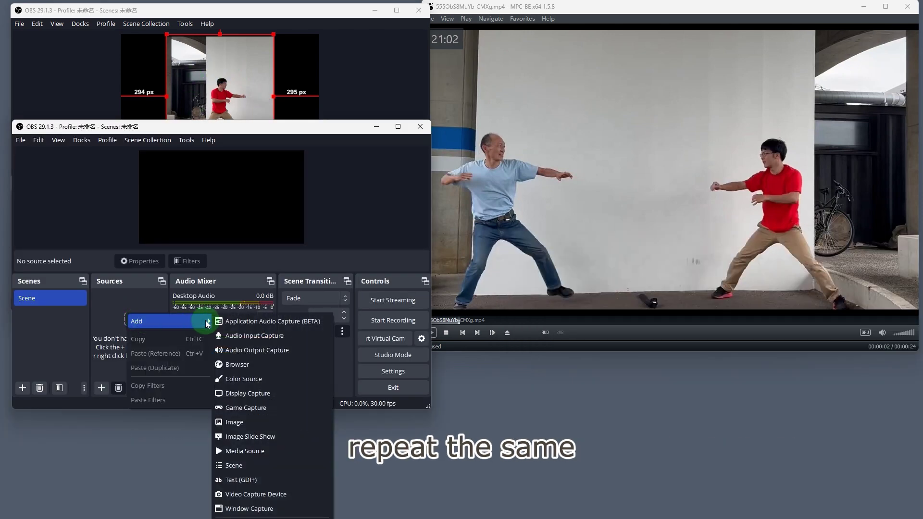
{"action": "left_click", "coordinate": [275, 510]}
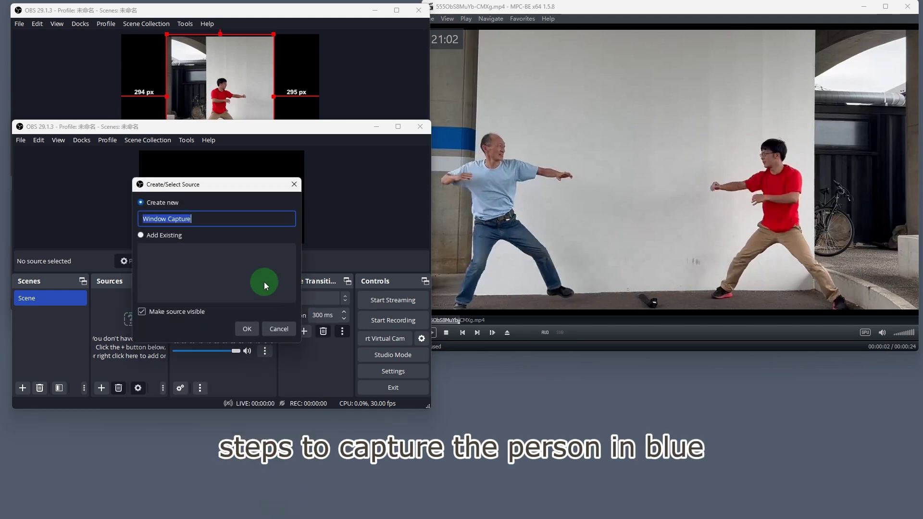
{"action": "left_click", "coordinate": [249, 328]}
{"action": "left_click", "coordinate": [334, 507]}
{"action": "left_click", "coordinate": [126, 299]}
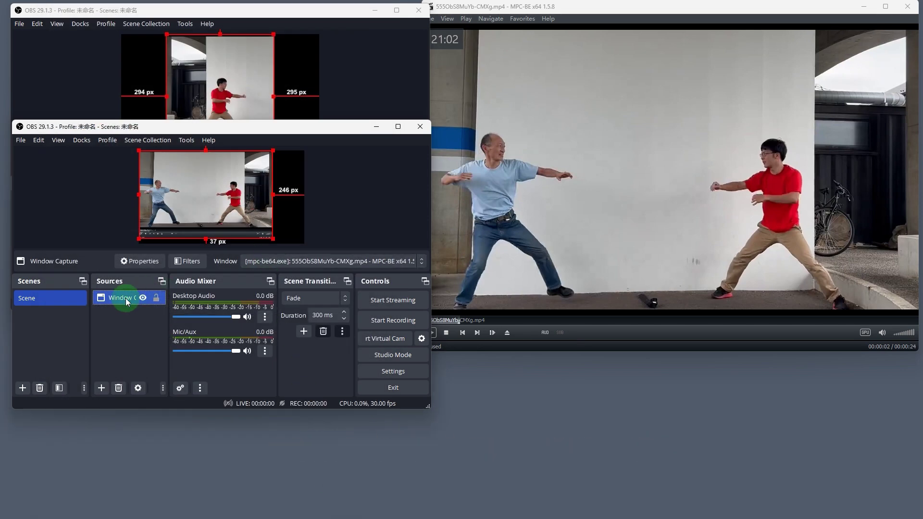
{"action": "left_click", "coordinate": [179, 205]}
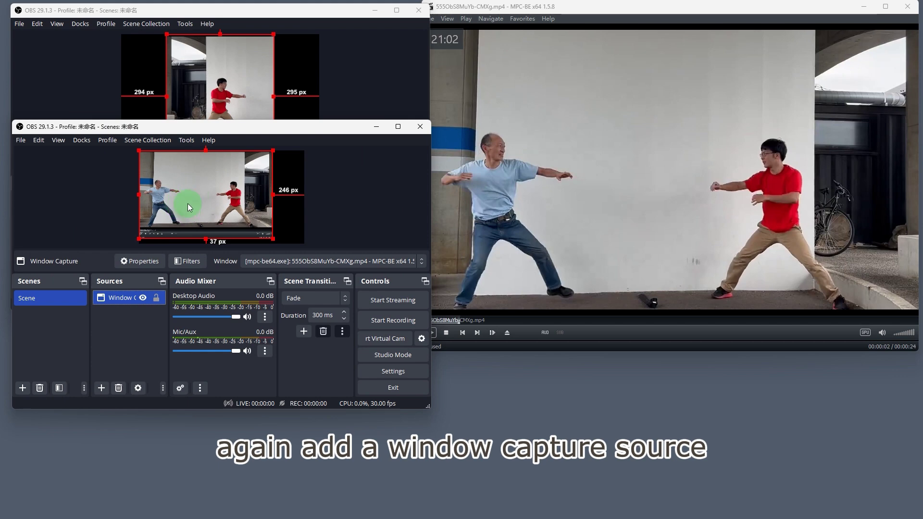
{"action": "right_click", "coordinate": [189, 204]}
{"action": "key", "text": "Escape"}
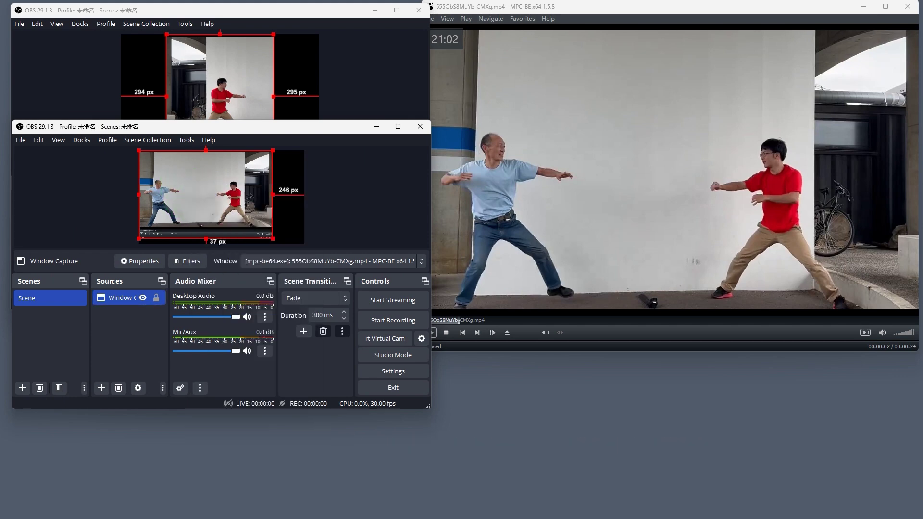
Add a Crop/Pad filter to the second instance's capture, set Right to 550 to isolate the person in blue, and close the filters
{"action": "left_click", "coordinate": [183, 261]}
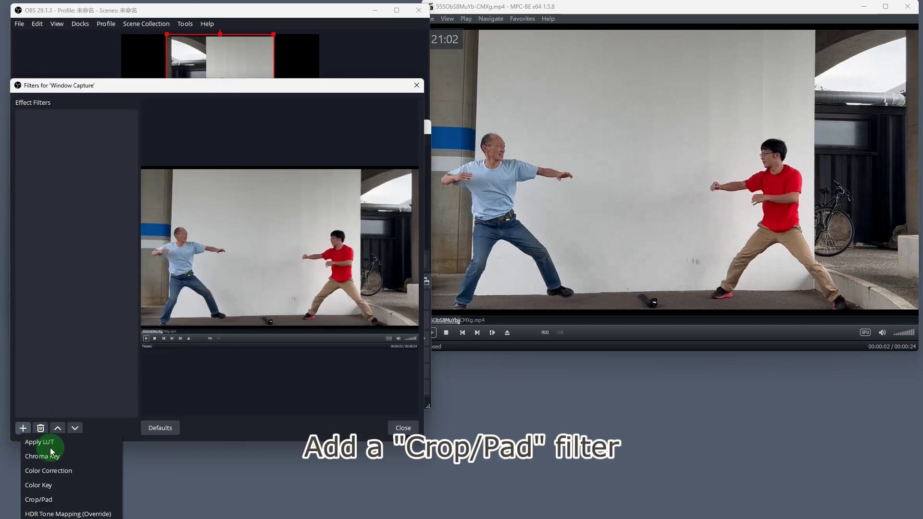
{"action": "left_click", "coordinate": [48, 499]}
{"action": "left_click", "coordinate": [194, 278]}
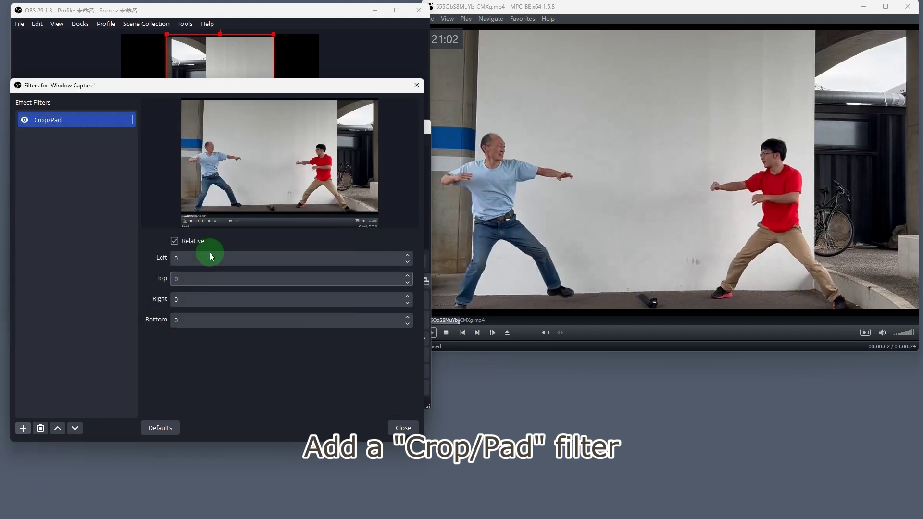
{"action": "key", "text": "Tab"}
{"action": "type", "text": "550"}
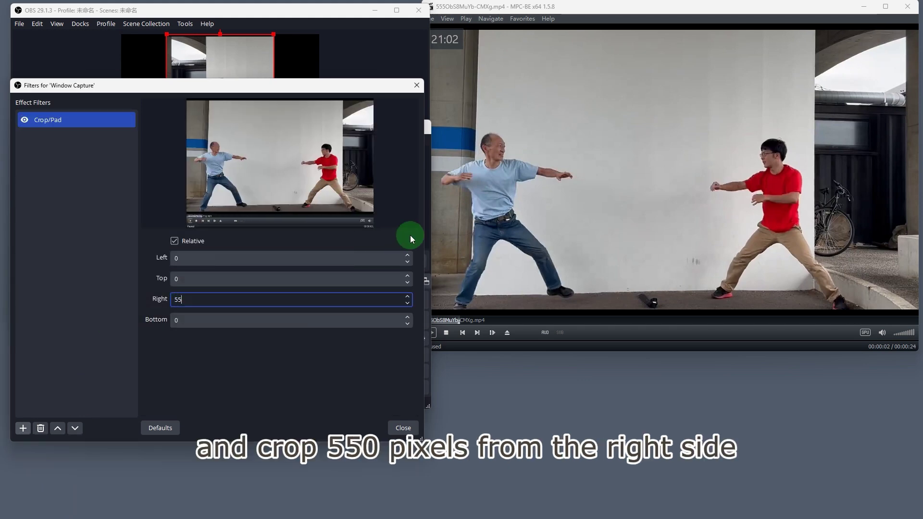
{"action": "left_click", "coordinate": [413, 433]}
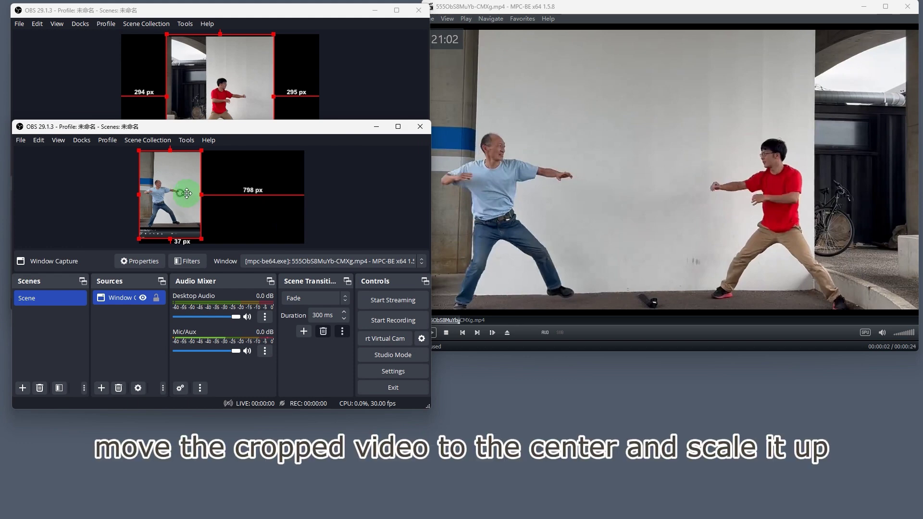
Move the cropped capture to the canvas centre, enlarge it to fill the height, and flip it horizontally
{"action": "left_click_drag", "start_coordinate": [186, 200], "coordinate": [224, 198]}
{"action": "left_click_drag", "start_coordinate": [246, 244], "coordinate": [256, 247]}
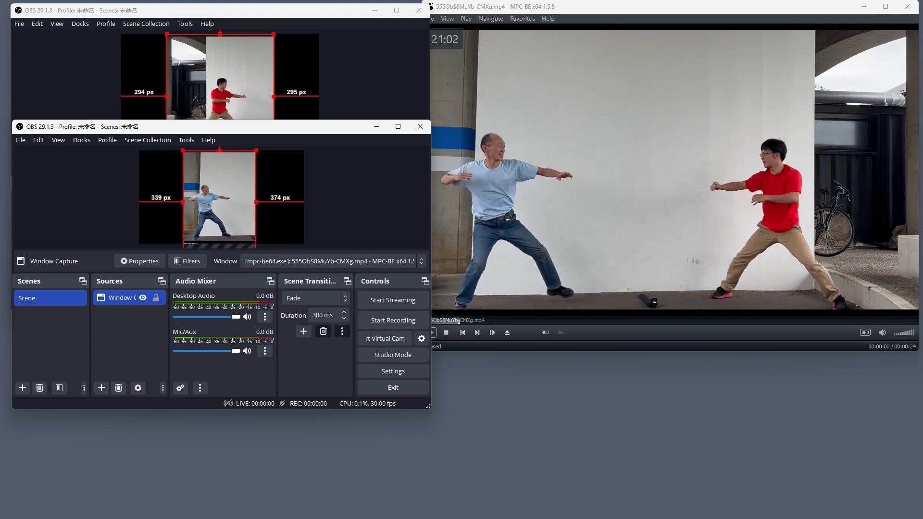
{"action": "right_click", "coordinate": [220, 166]}
{"action": "mouse_move", "coordinate": [320, 438]}
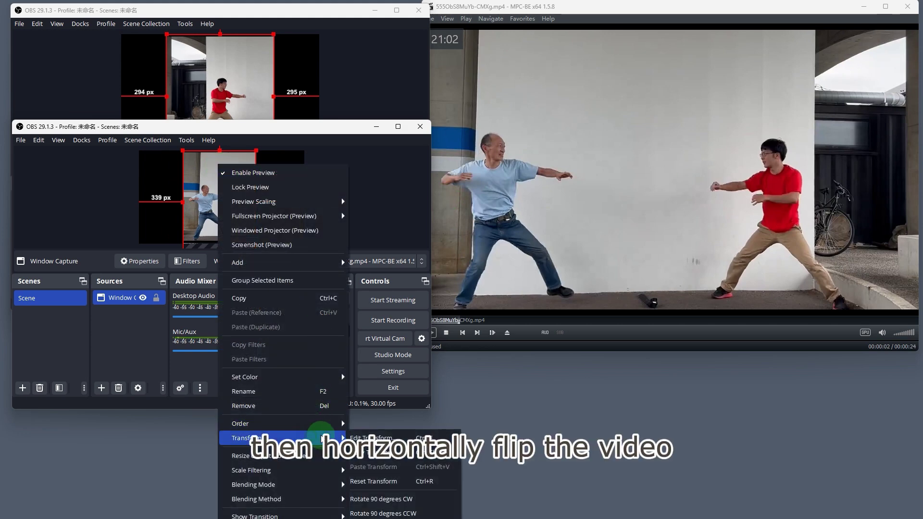
{"action": "left_click", "coordinate": [380, 513]}
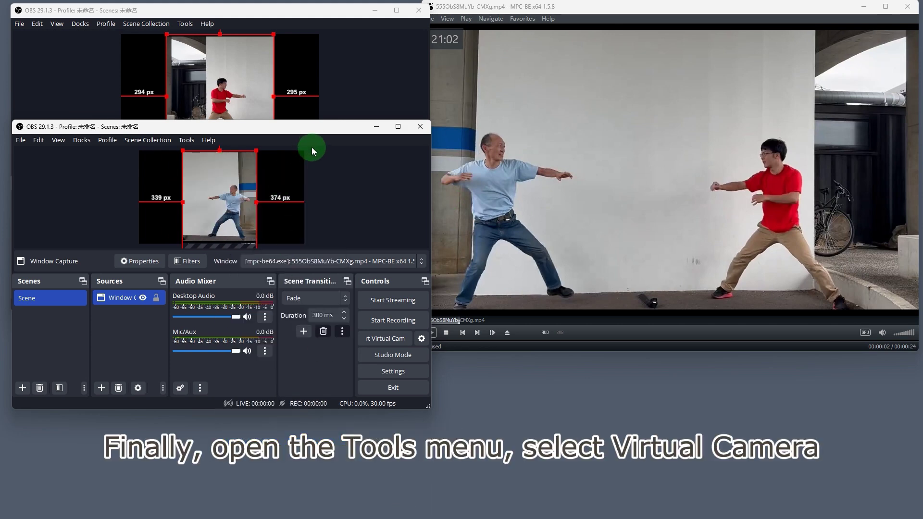
Start the second OBS instance's virtual camera on OBS-Camera2 with Internal output type, and close the settings
{"action": "left_click", "coordinate": [186, 140]}
{"action": "left_click", "coordinate": [197, 227]}
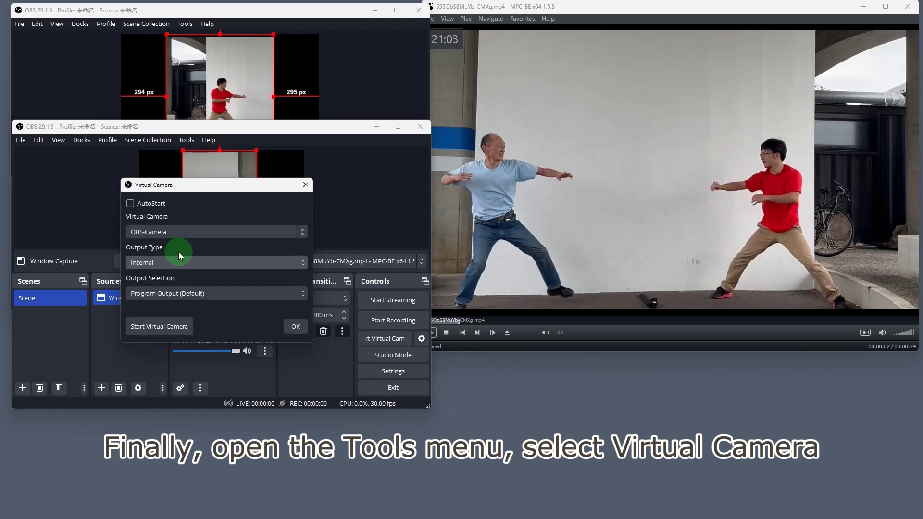
{"action": "left_click", "coordinate": [164, 232]}
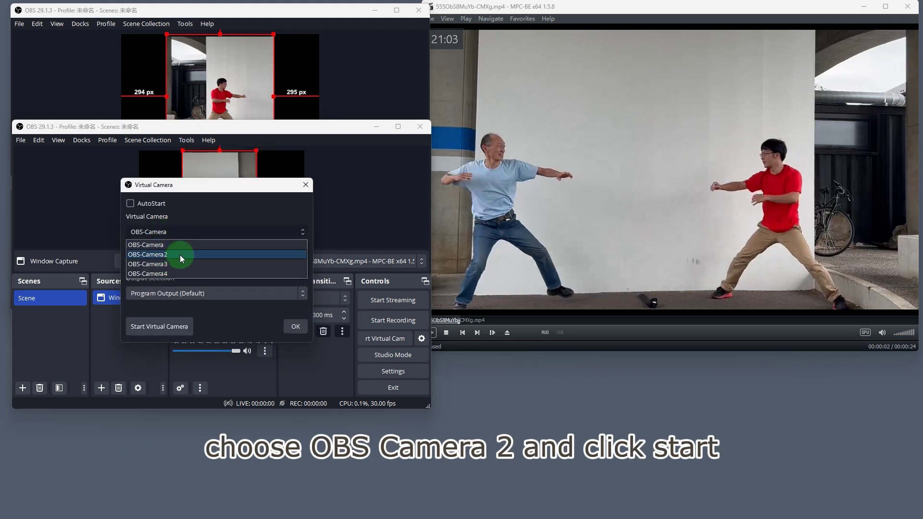
{"action": "left_click", "coordinate": [179, 255]}
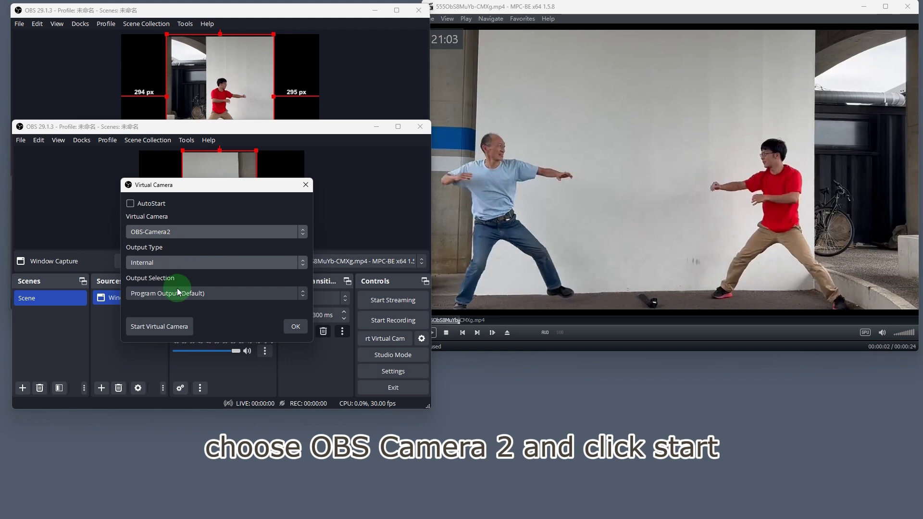
{"action": "left_click", "coordinate": [159, 327]}
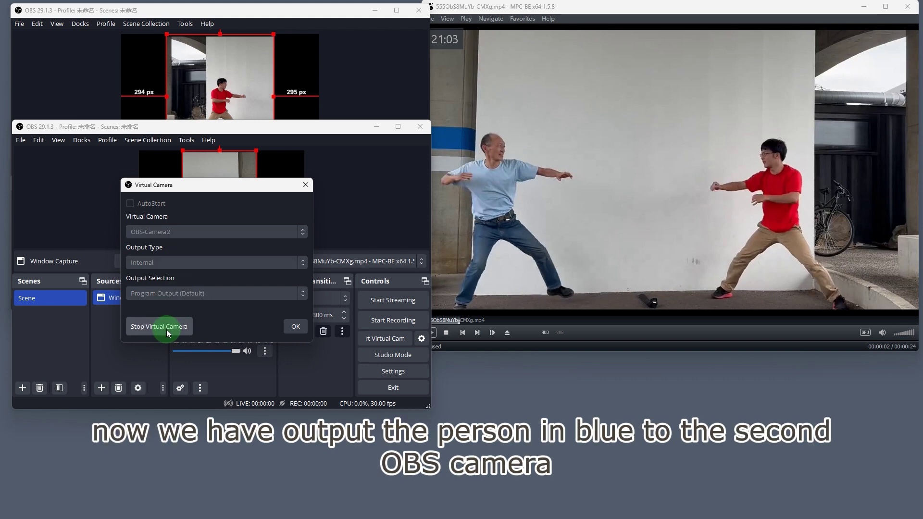
{"action": "left_click", "coordinate": [296, 326]}
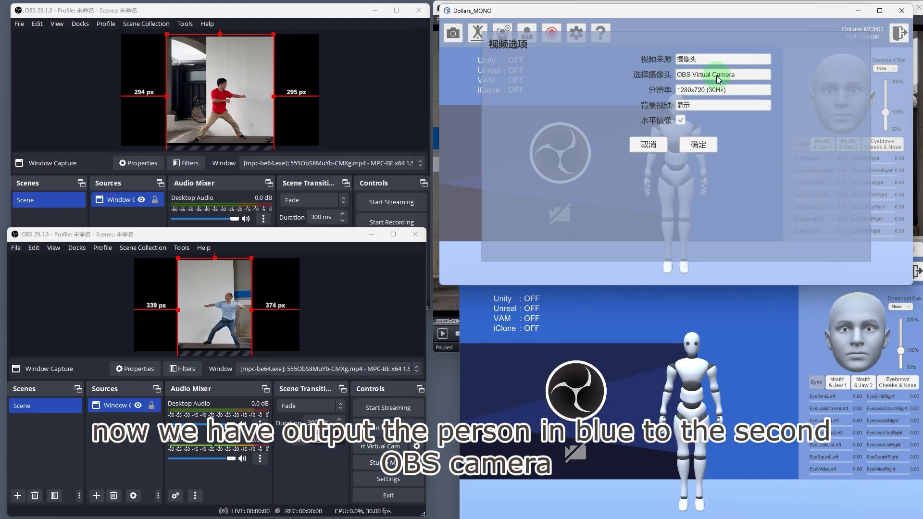
Set the first Dollars MONO instance's video input to OBS-Camera and apply it
{"action": "left_click", "coordinate": [718, 75]}
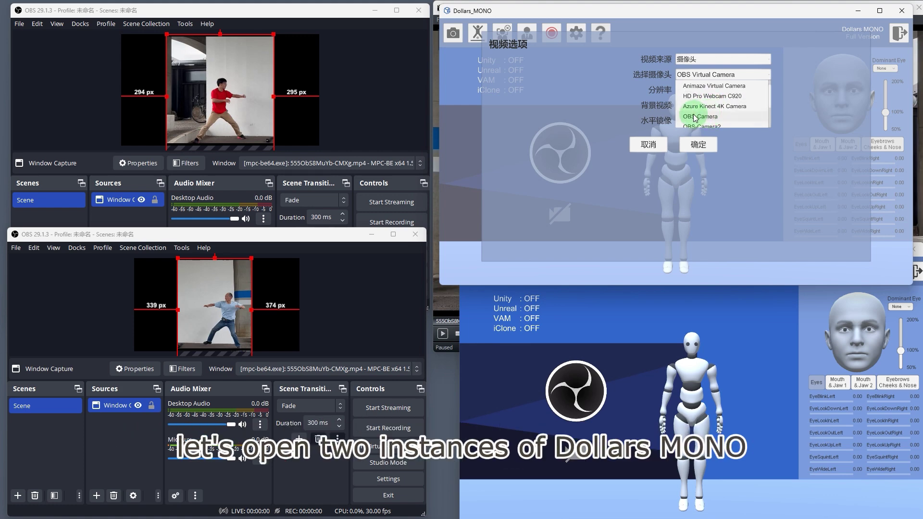
{"action": "left_click", "coordinate": [714, 117]}
{"action": "left_click", "coordinate": [700, 145]}
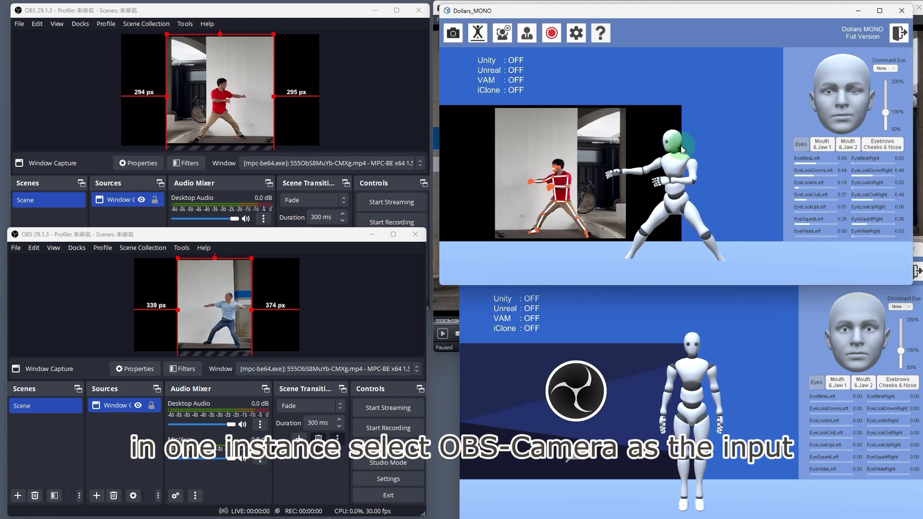
Set the second Dollars MONO instance's video input to OBS-Camera2, apply it, and widen that window
{"action": "left_click", "coordinate": [652, 367]}
{"action": "left_click", "coordinate": [469, 274]}
{"action": "left_click", "coordinate": [735, 312]}
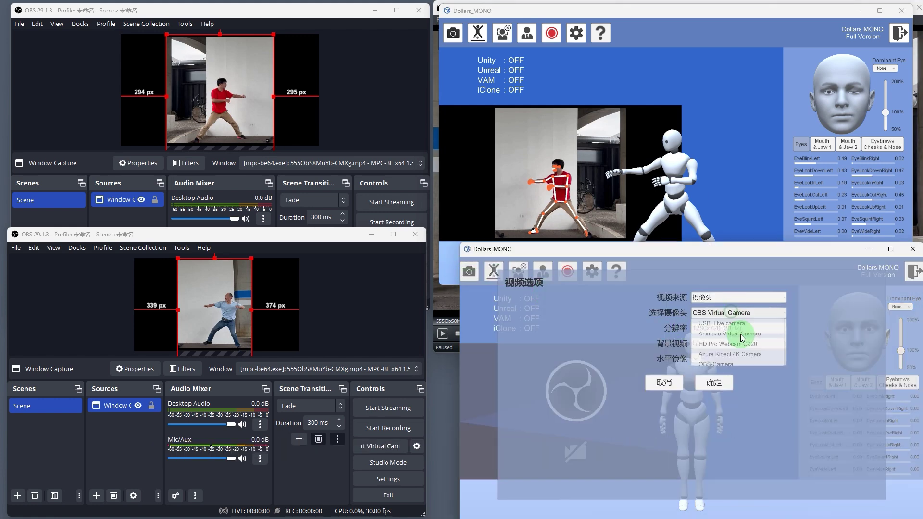
{"action": "scroll", "coordinate": [731, 354], "scroll_direction": "down", "scroll_amount": 1}
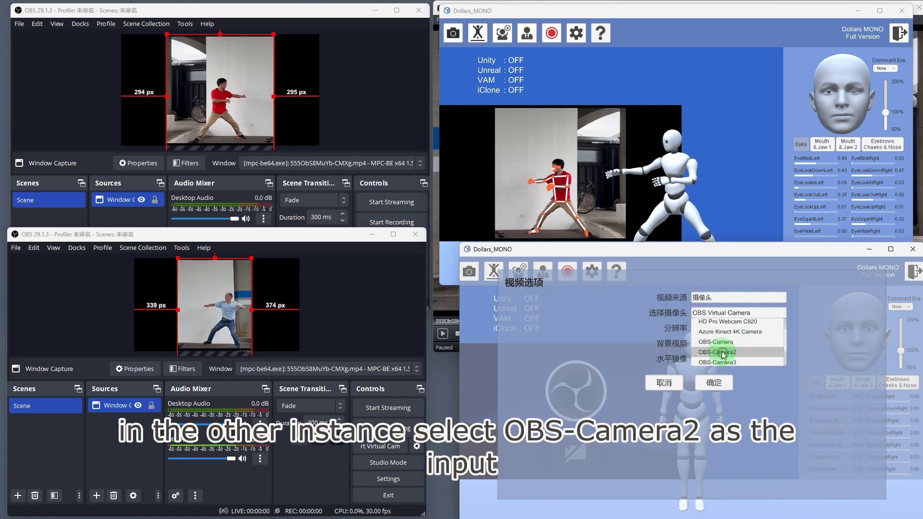
{"action": "left_click", "coordinate": [723, 354]}
{"action": "left_click", "coordinate": [726, 384]}
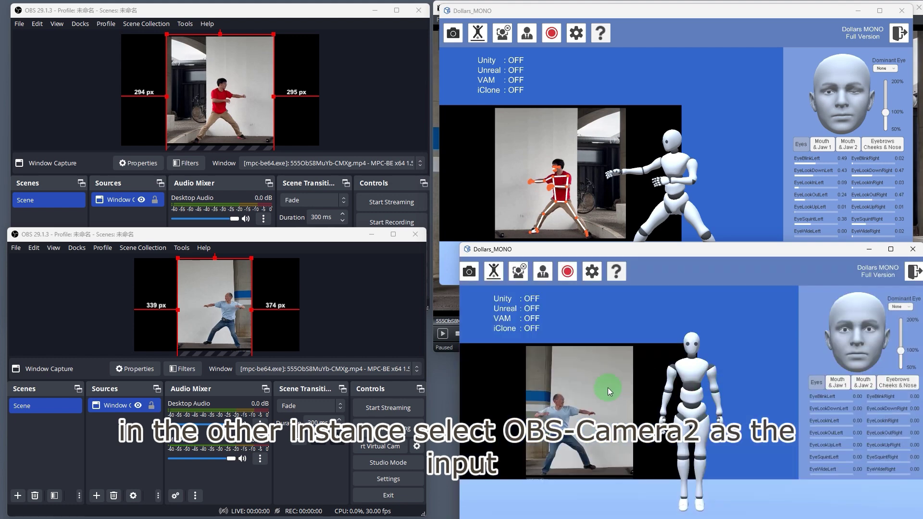
{"action": "left_click_drag", "start_coordinate": [456, 388], "coordinate": [421, 392]}
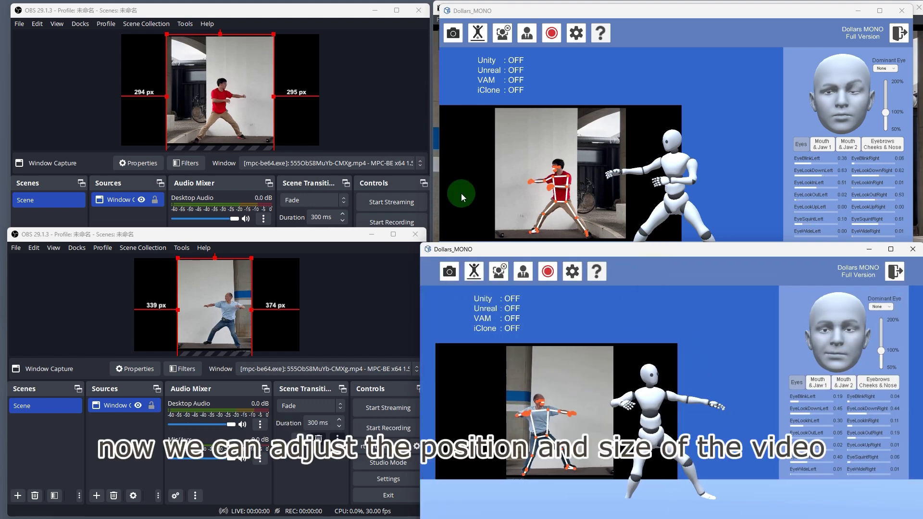
Resize the second OBS window and reposition its capture so the person in blue stays in frame with margins of 299 and 365 px
{"action": "left_click", "coordinate": [233, 294]}
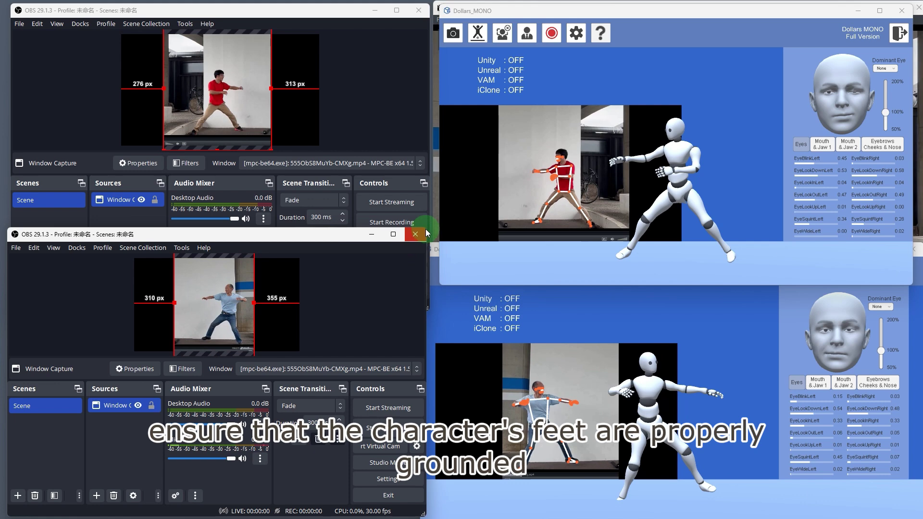
{"action": "left_click_drag", "start_coordinate": [428, 227], "coordinate": [619, 75]}
{"action": "left_click", "coordinate": [341, 205]}
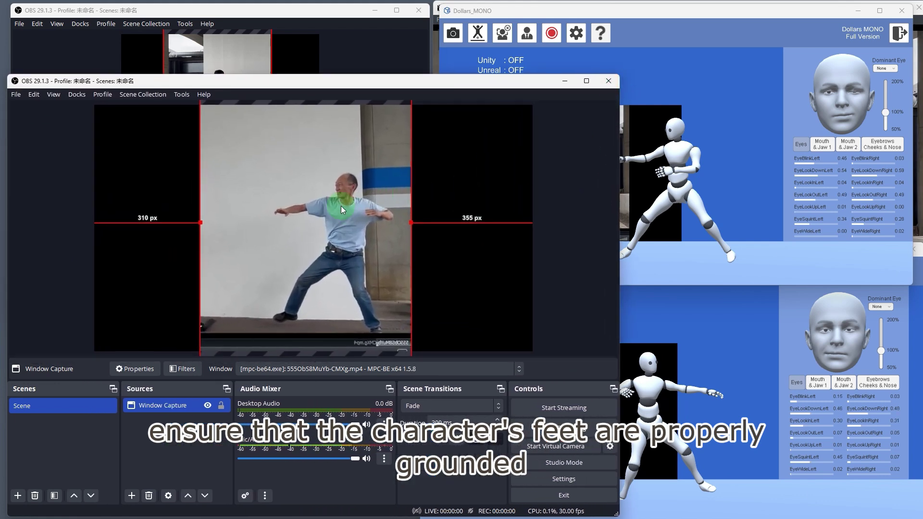
{"action": "left_click_drag", "start_coordinate": [619, 225], "coordinate": [491, 218]}
{"action": "left_click_drag", "start_coordinate": [237, 223], "coordinate": [232, 215]}
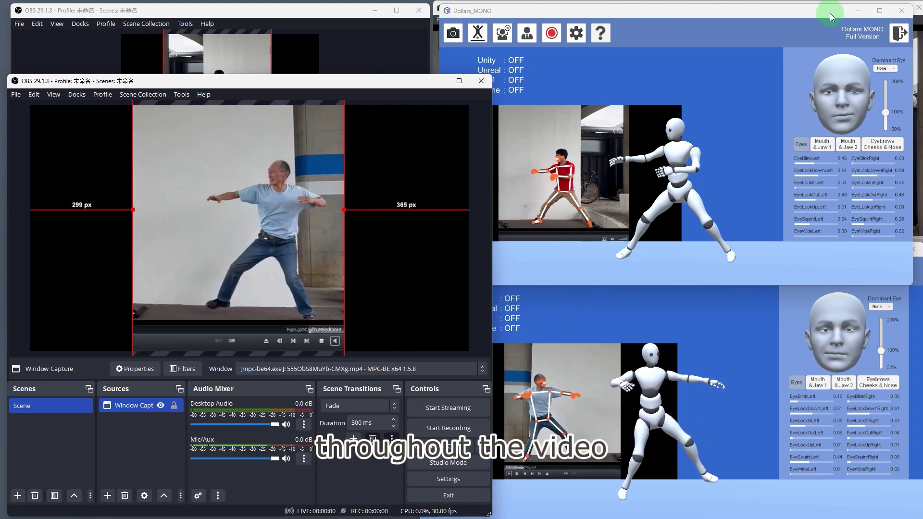
Minimize the first Dollars MONO window, play the video in MPC-BE and seek through it to check that limbs stay in frame
{"action": "left_click", "coordinate": [859, 10]}
{"action": "left_click", "coordinate": [665, 220]}
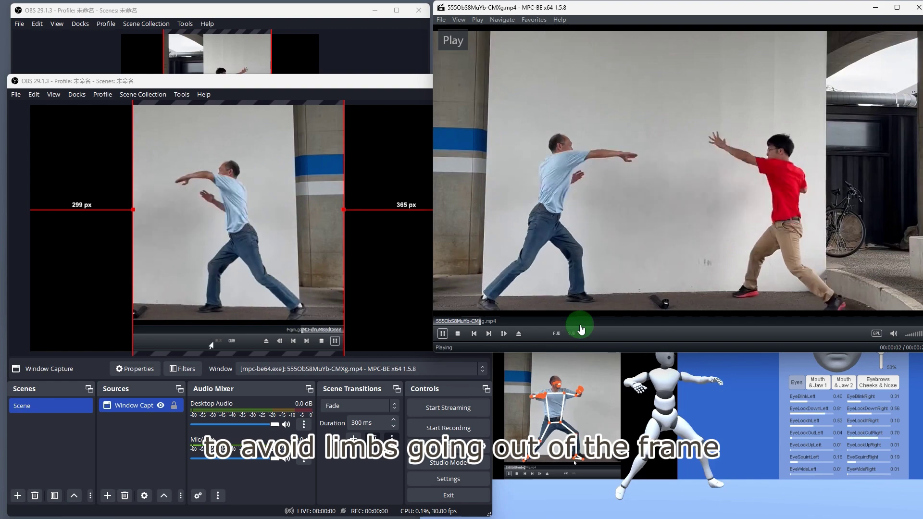
{"action": "left_click_drag", "start_coordinate": [581, 330], "coordinate": [792, 328]}
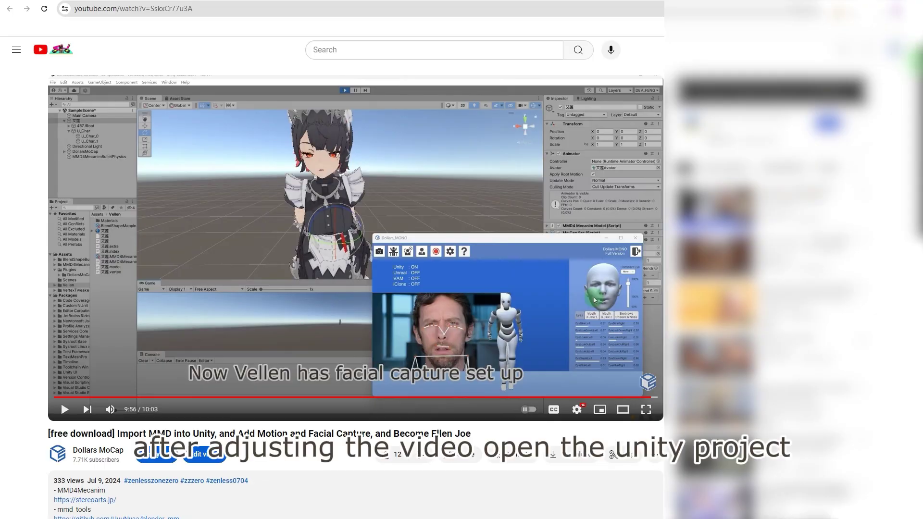
Look through the YouTube tutorial's description for the completed Unity project's download link
{"action": "scroll", "coordinate": [355, 288], "scroll_direction": "down", "scroll_amount": 5}
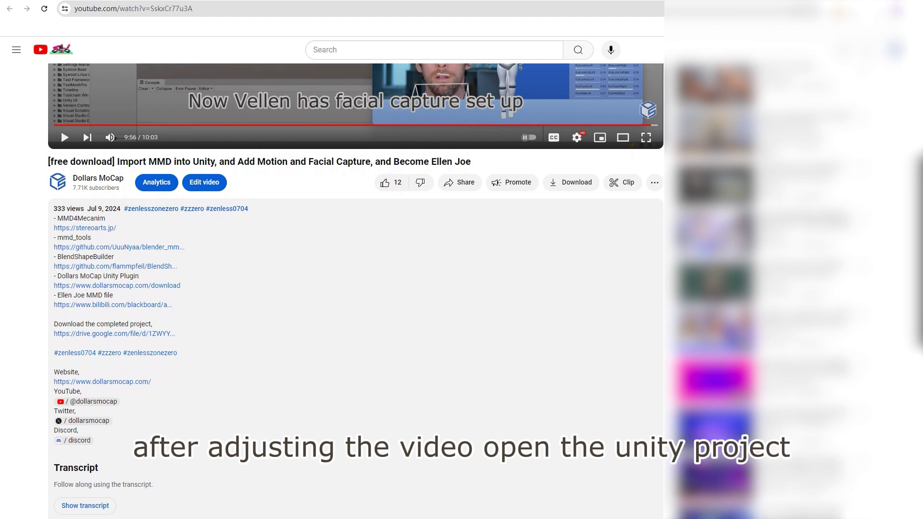
{"action": "scroll", "coordinate": [356, 289], "scroll_direction": "down", "scroll_amount": 1}
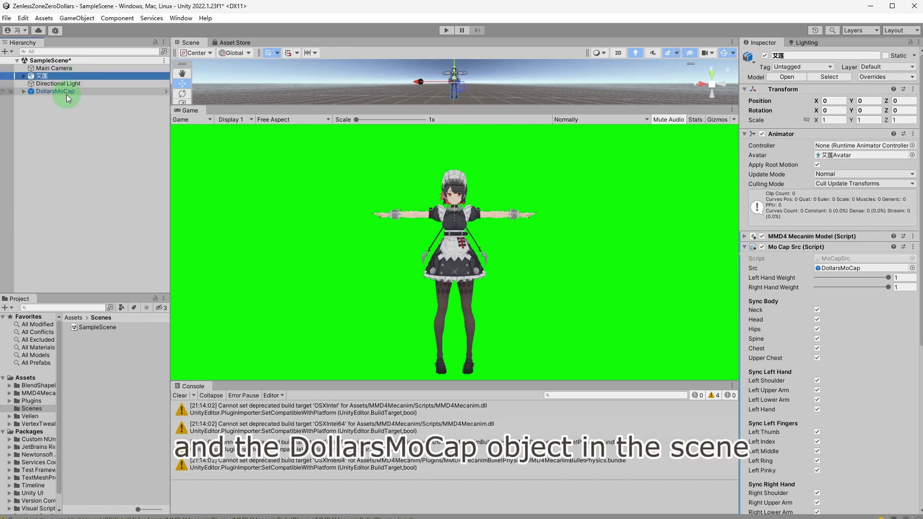
Duplicate the 艾莲 character together with the DollarsMoCap object in the Unity SampleScene
{"action": "left_click", "coordinate": [67, 94], "text": "ctrl"}
{"action": "right_click", "coordinate": [67, 94]}
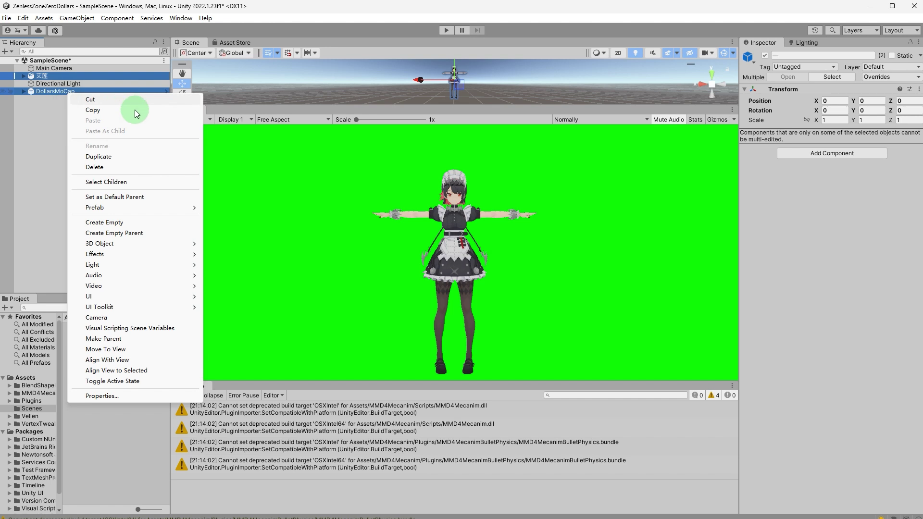
{"action": "left_click", "coordinate": [137, 158]}
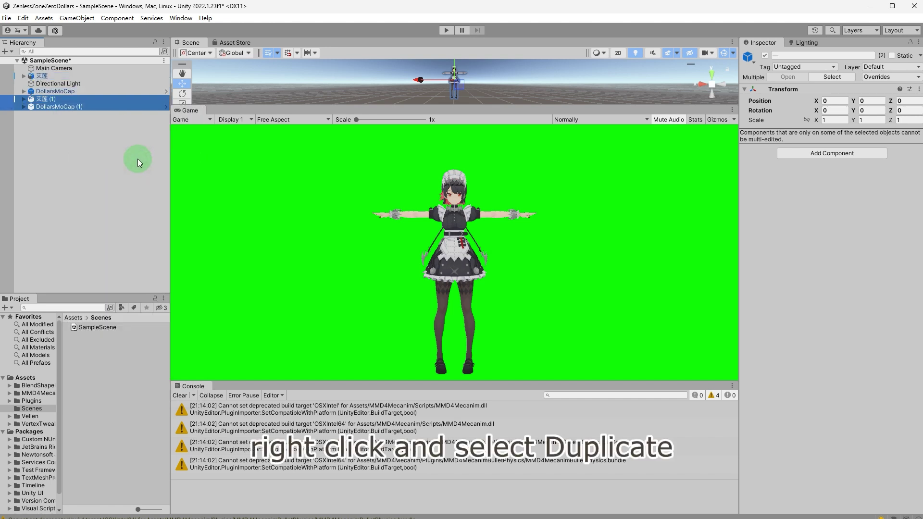
Set the listening port of the duplicated DollarsMoCap object's Mo Cap Manager to 39540
{"action": "left_click", "coordinate": [77, 175]}
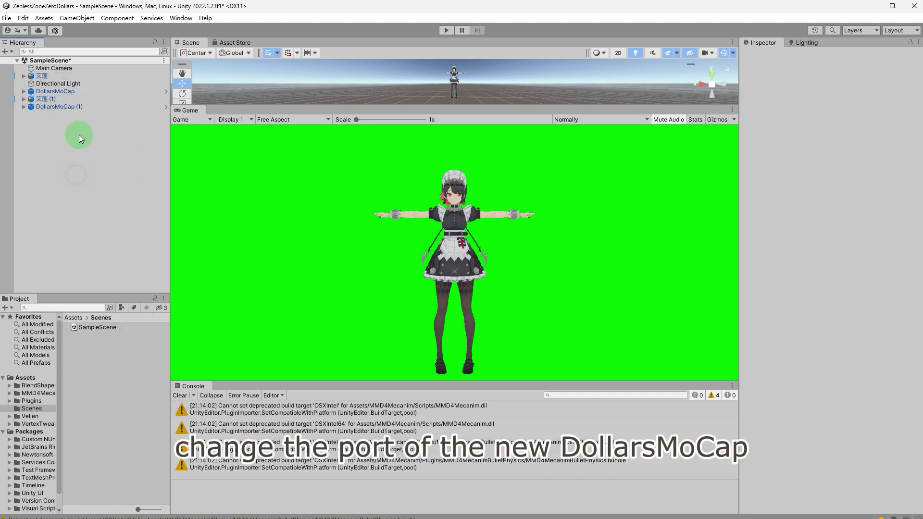
{"action": "left_click", "coordinate": [75, 107]}
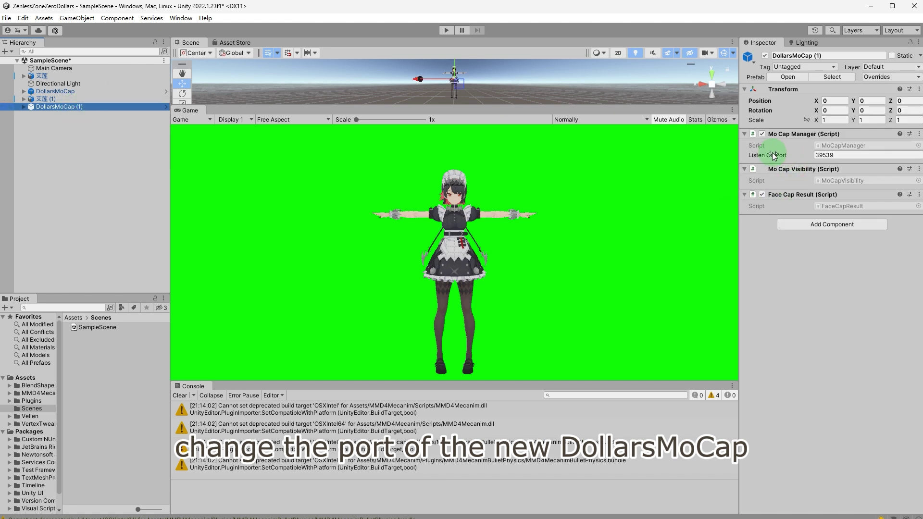
{"action": "left_click", "coordinate": [833, 155]}
{"action": "left_click", "coordinate": [851, 157]}
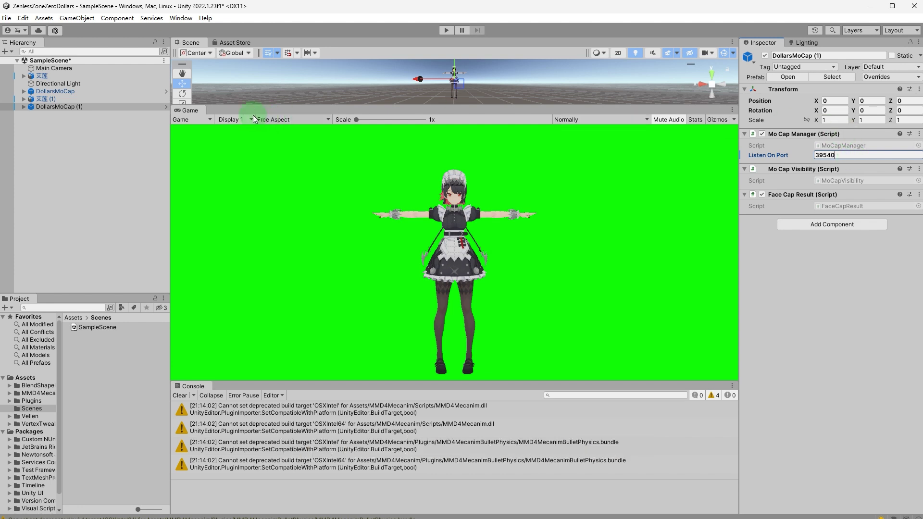
Check the source in the duplicated 艾莲 character's Mo Cap Src component, and move the two characters apart along X, with the original at about -0.541
{"action": "left_click", "coordinate": [69, 101]}
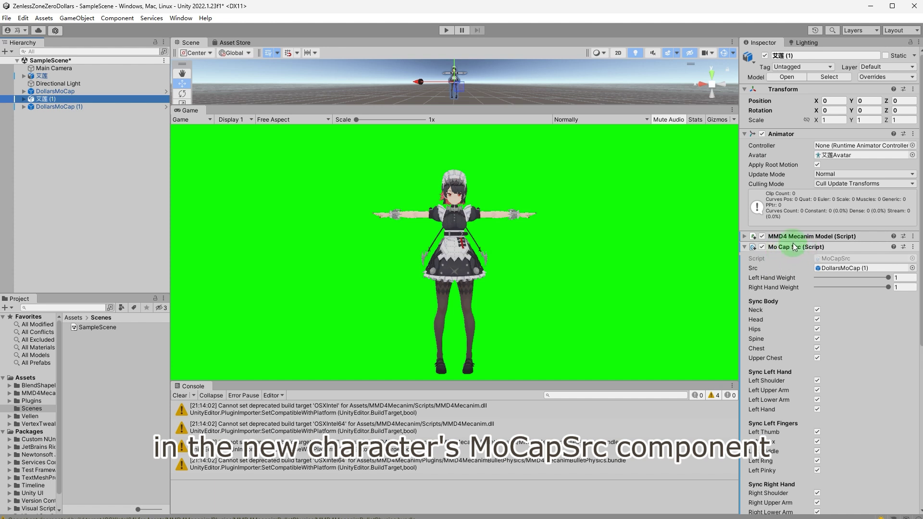
{"action": "left_click", "coordinate": [845, 269]}
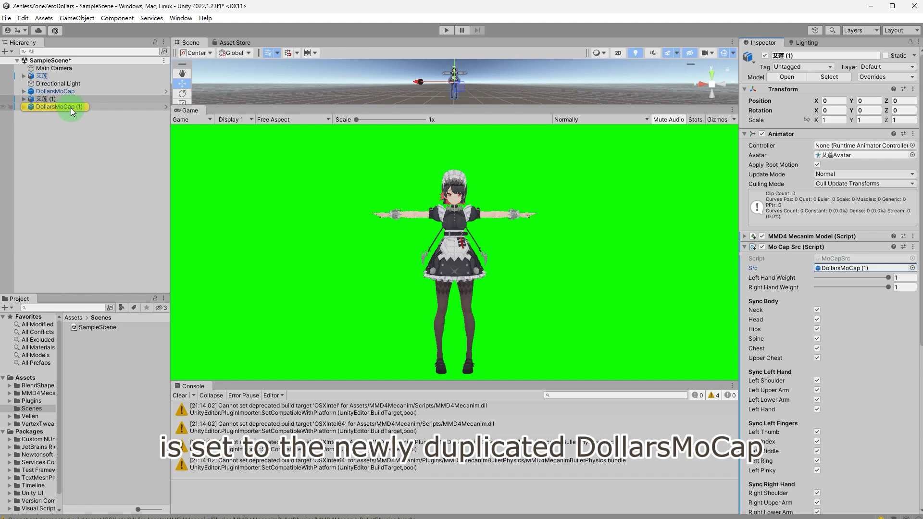
{"action": "left_click_drag", "start_coordinate": [433, 106], "coordinate": [342, 221]}
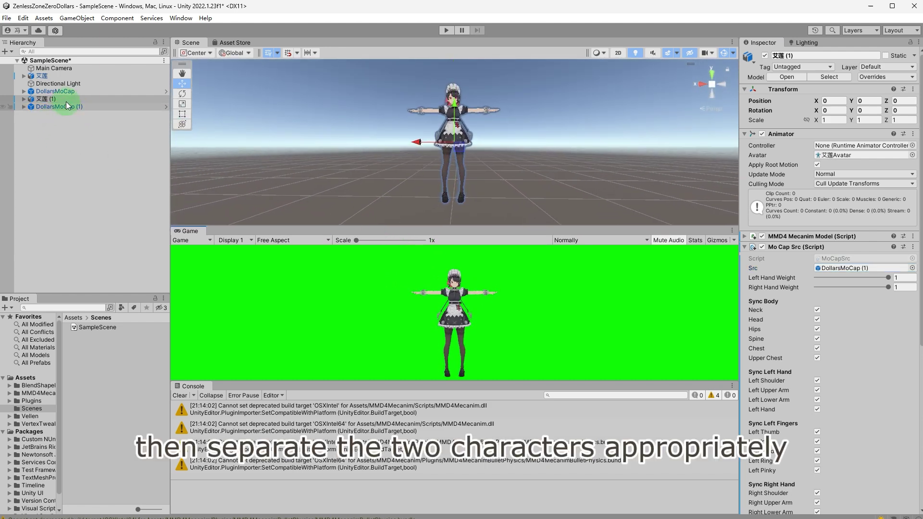
{"action": "left_click_drag", "start_coordinate": [425, 146], "coordinate": [446, 144]}
{"action": "left_click", "coordinate": [78, 76]}
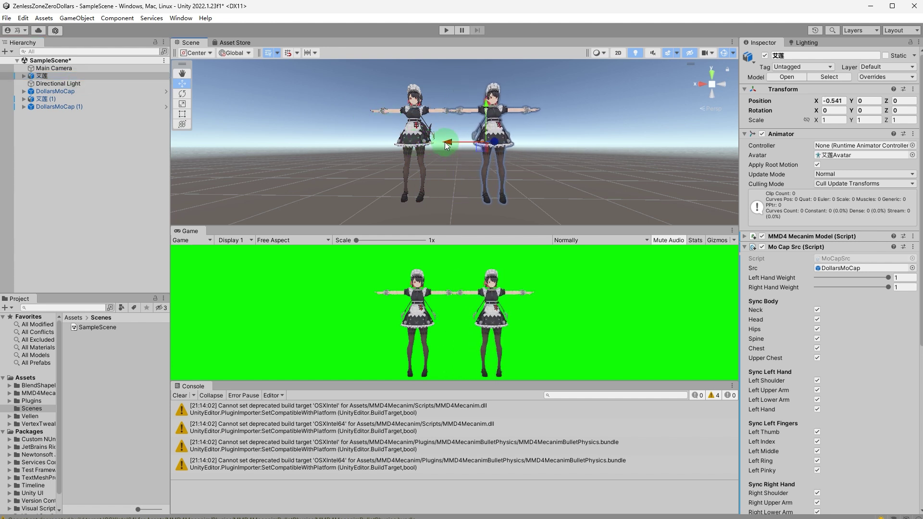
Run the Unity scene, switch to Dollars MONO and enable Unity (VMC) streaming on port 39539 for the instance tracking the person in red
{"action": "left_click", "coordinate": [445, 32]}
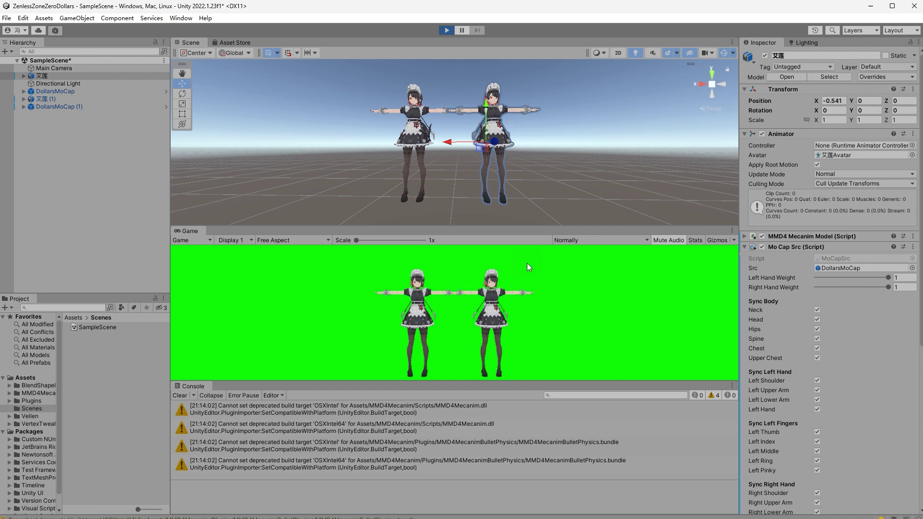
{"action": "key", "text": "alt+Tab"}
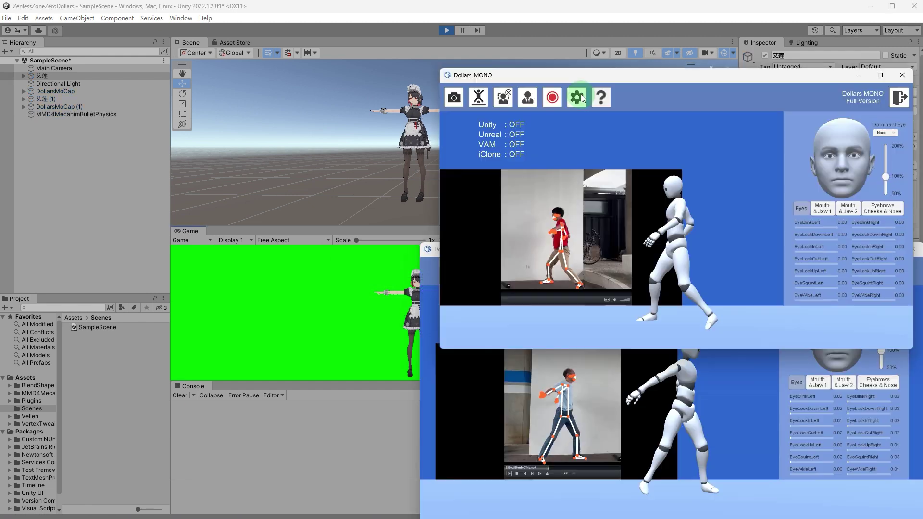
{"action": "left_click", "coordinate": [583, 95]}
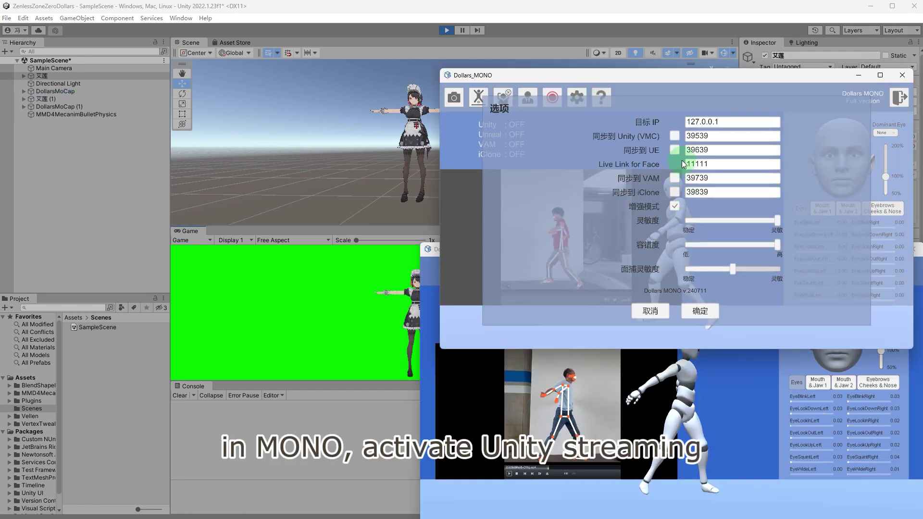
{"action": "left_click", "coordinate": [675, 137]}
{"action": "left_click", "coordinate": [693, 313]}
Set the Unity (VMC) port to 39540 and enable its streaming in the Dollars MONO instance tracking the person in blue
{"action": "left_click_drag", "start_coordinate": [623, 85], "coordinate": [631, 27]}
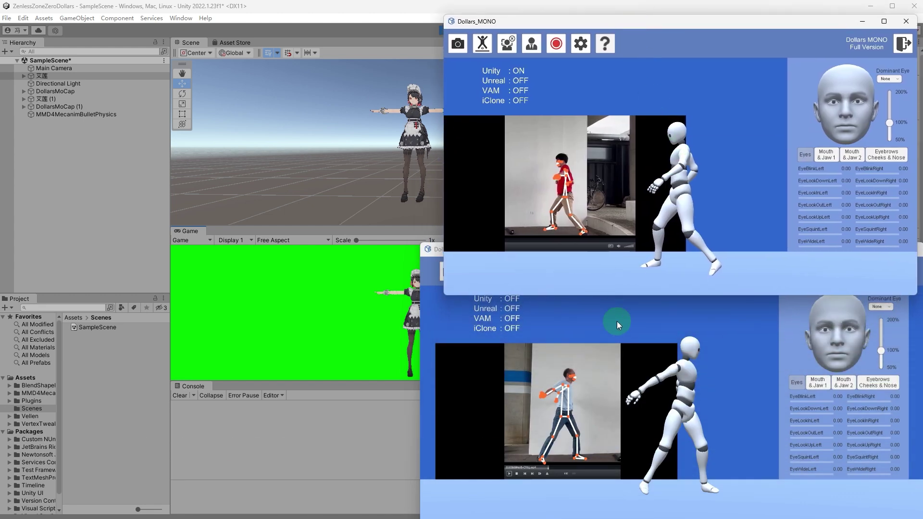
{"action": "left_click", "coordinate": [613, 347]}
{"action": "left_click", "coordinate": [572, 271]}
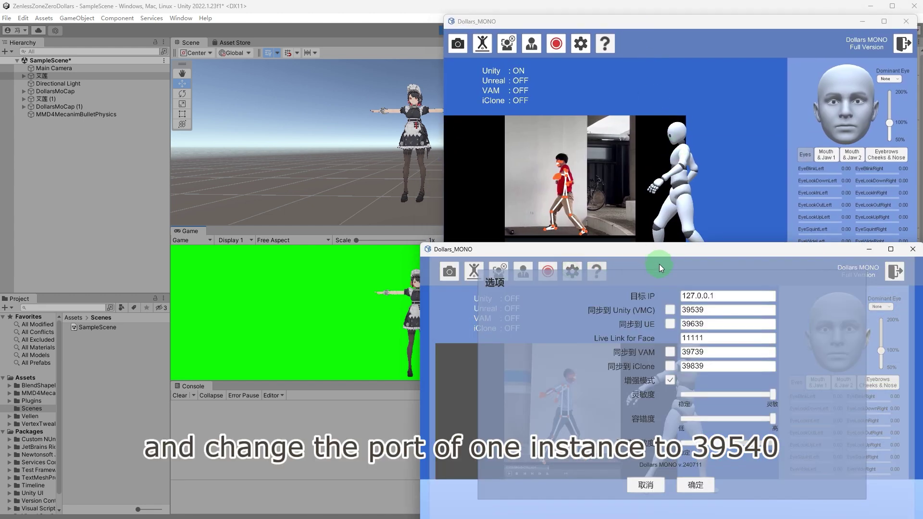
{"action": "left_click", "coordinate": [709, 312]}
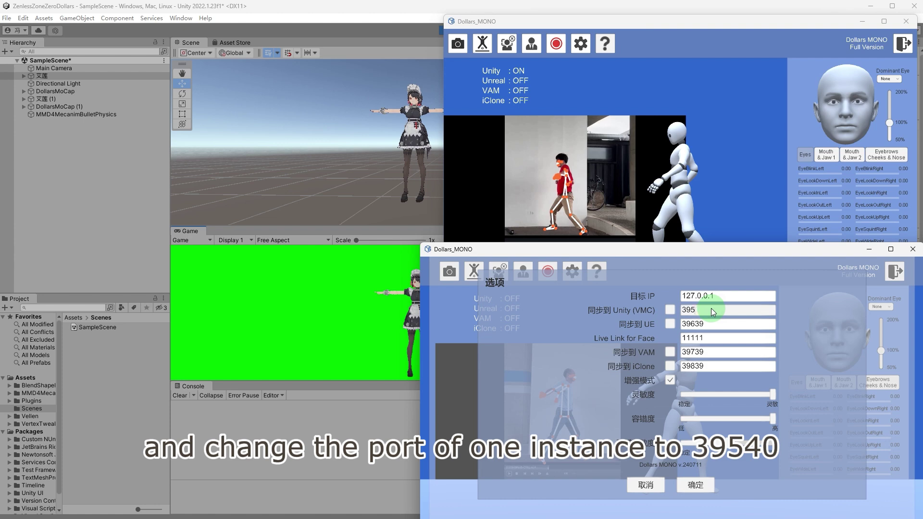
{"action": "type", "text": "40"}
{"action": "left_click", "coordinate": [670, 310]}
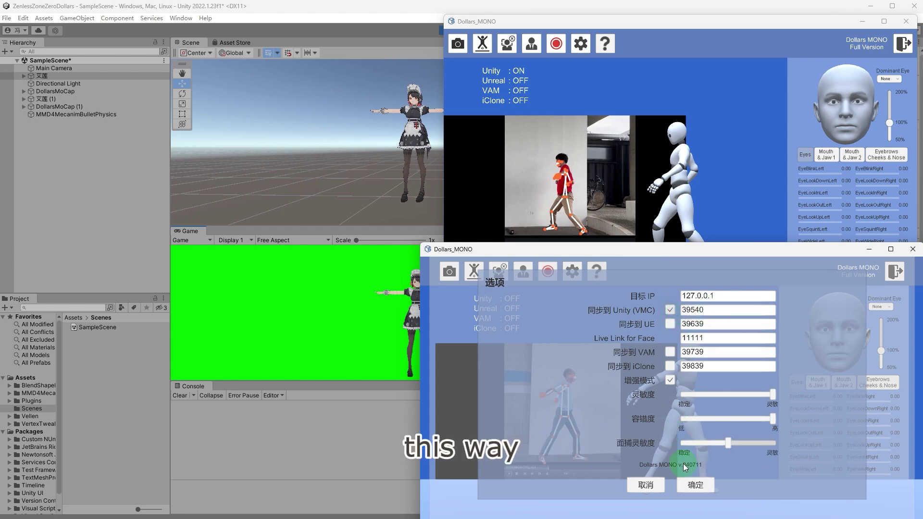
{"action": "left_click", "coordinate": [695, 485]}
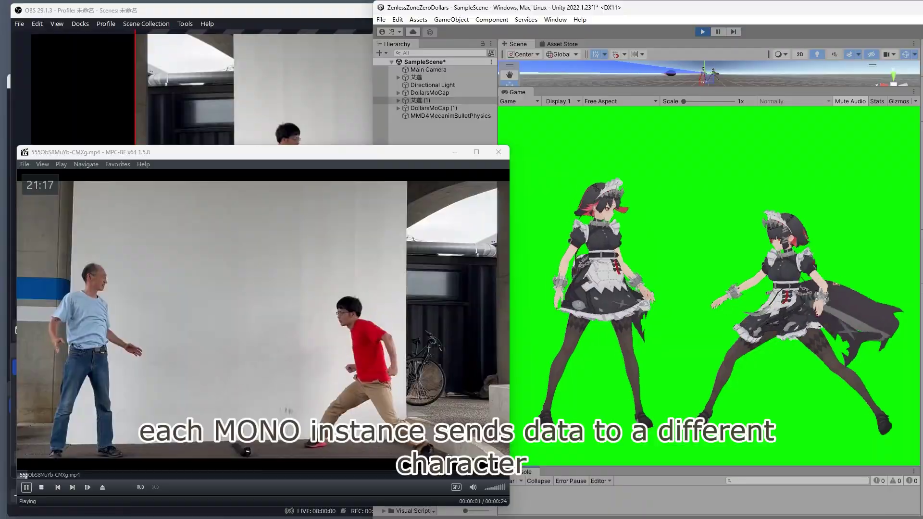